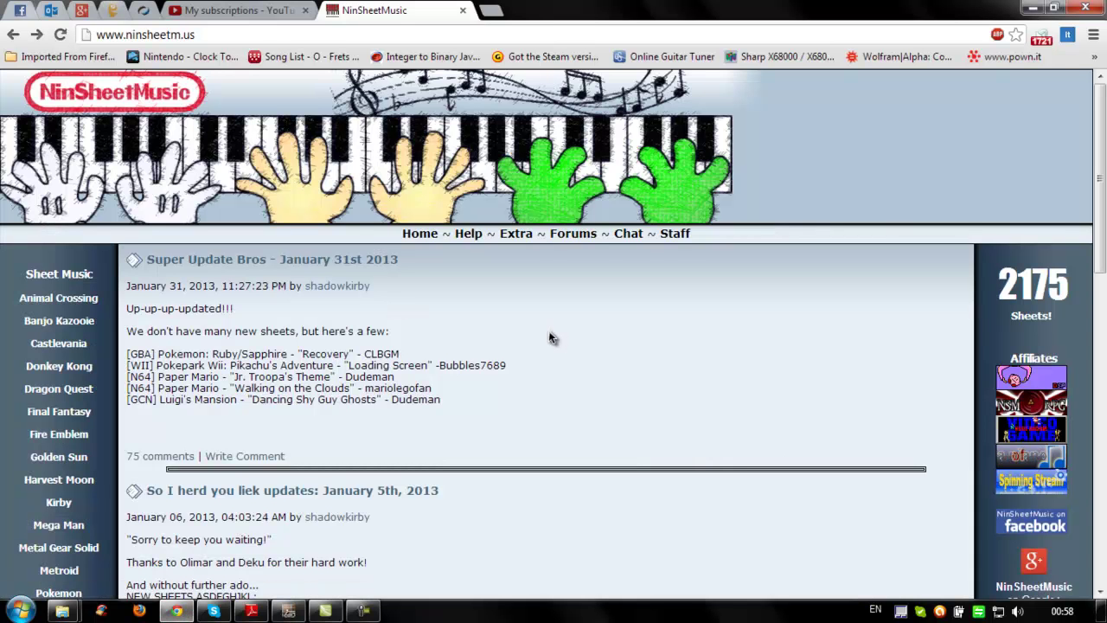
Look over the NinSheetMusic home page, including its web address, update posts and list of game series
left_click(204, 35)
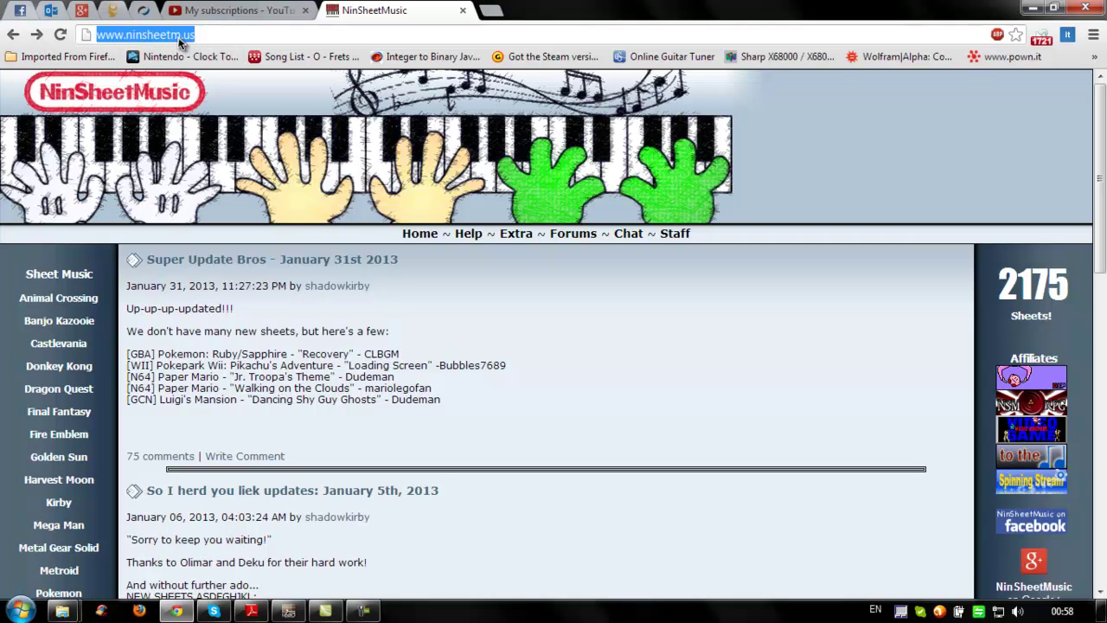
double_click(178, 36)
left_click(208, 38)
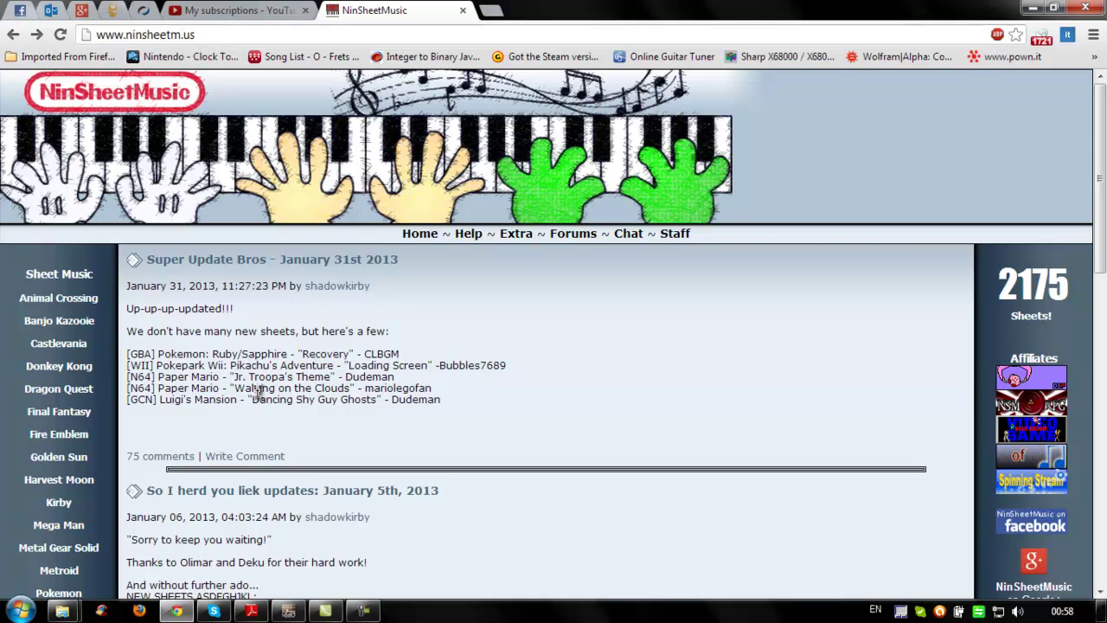
scroll(246, 363, "down", 2)
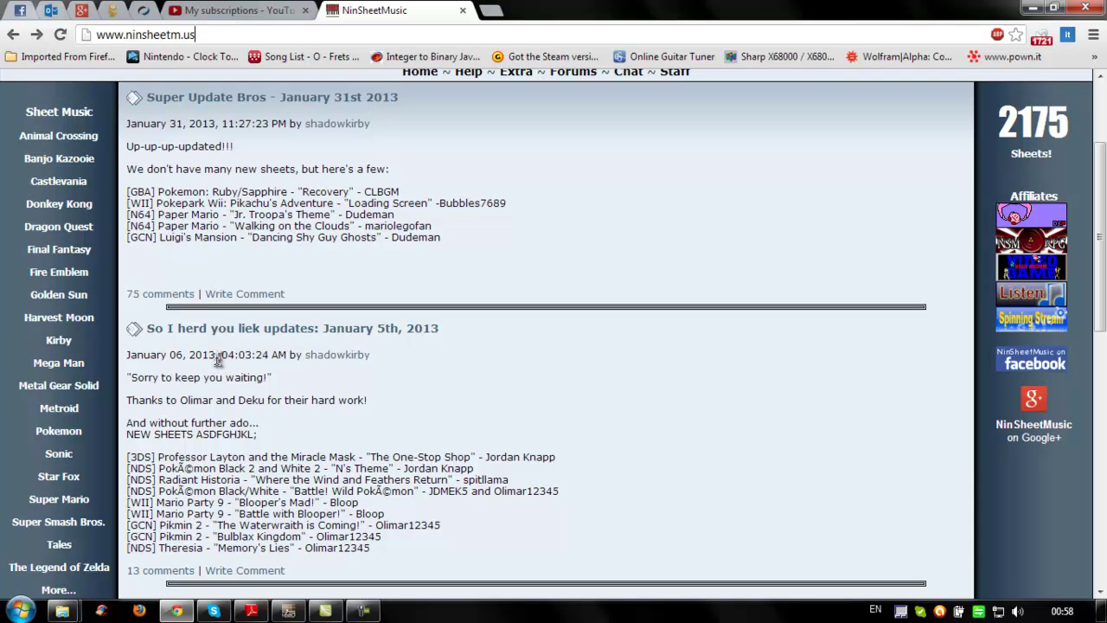
scroll(127, 318, "down", 2)
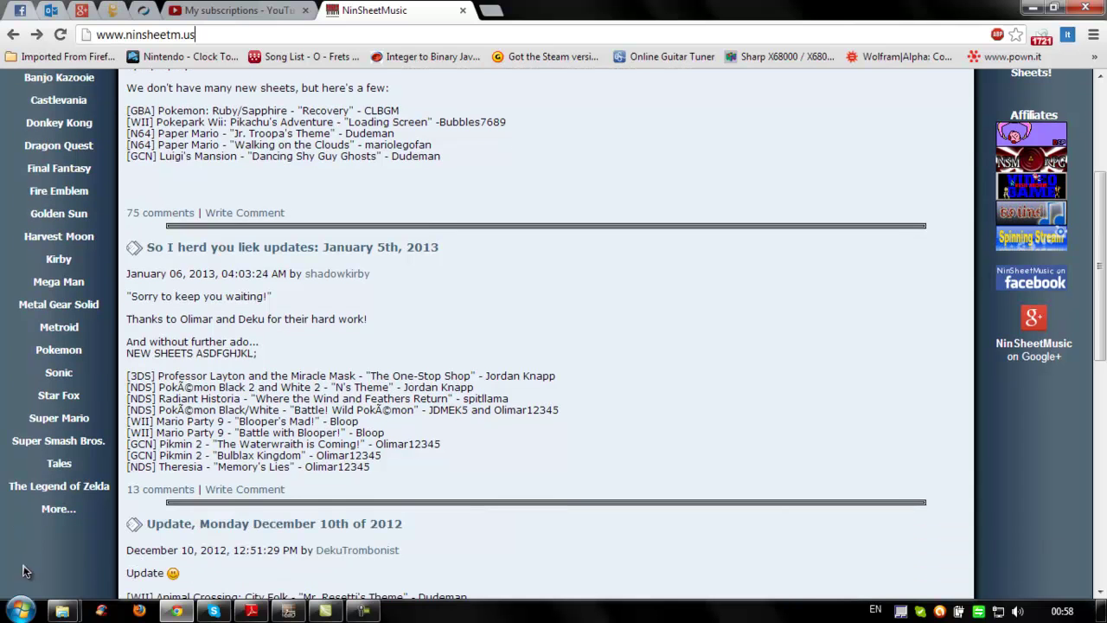
scroll(26, 237, "up", 2)
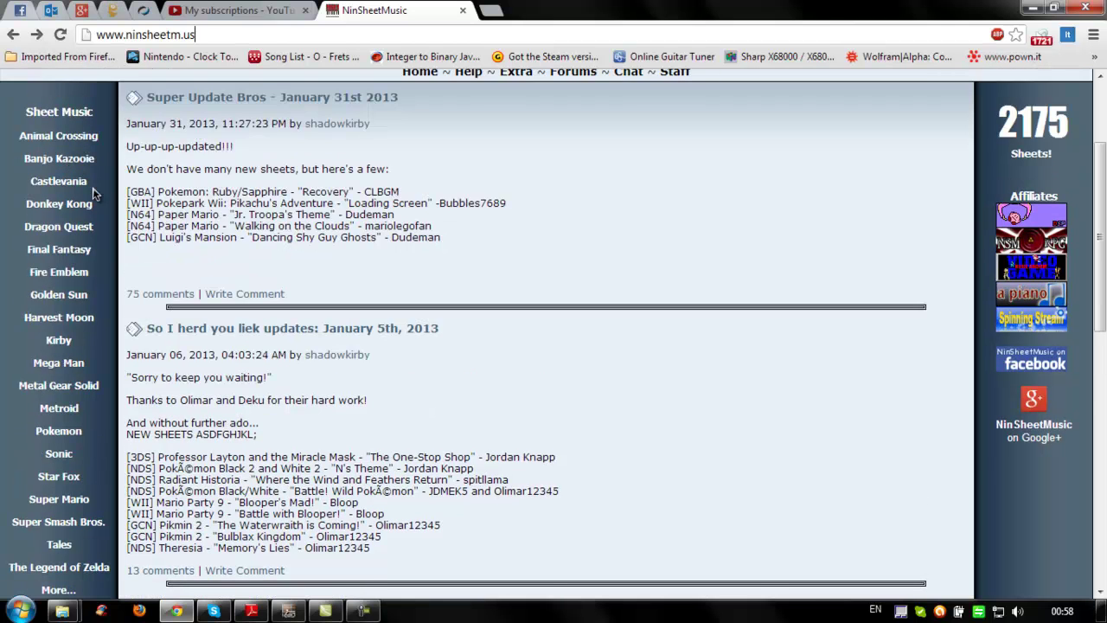
scroll(78, 212, "down", 1)
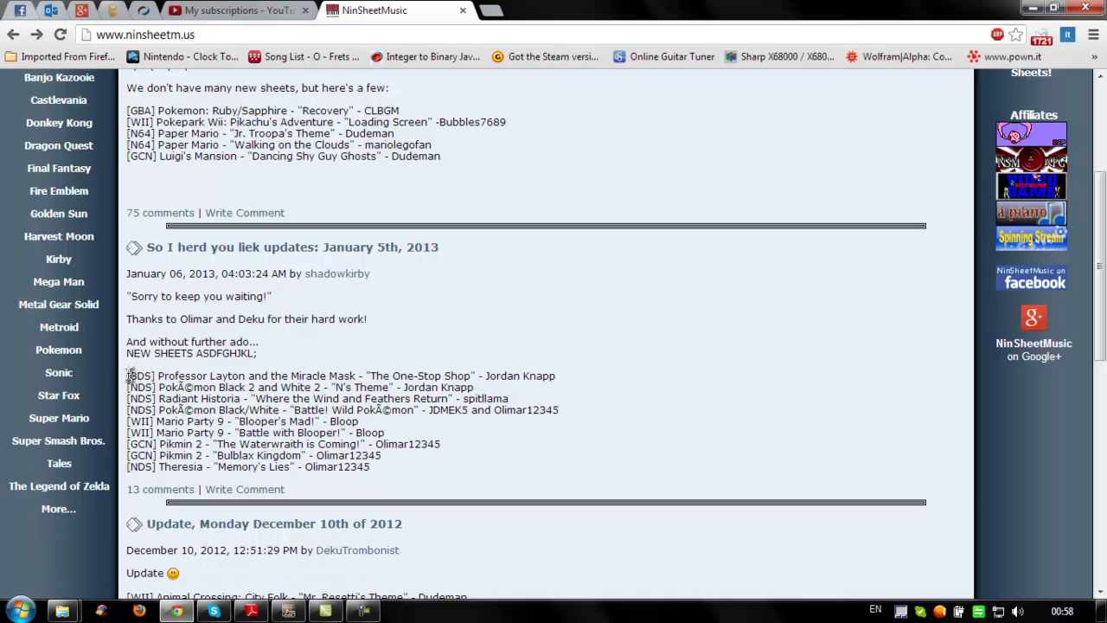
scroll(356, 365, "up", 2)
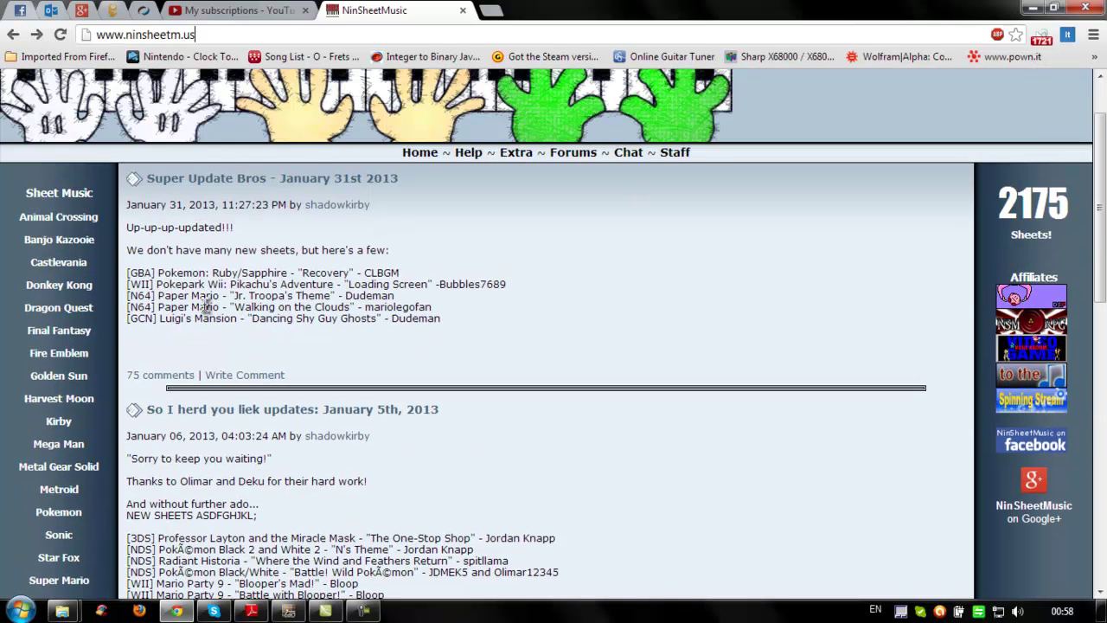
scroll(208, 305, "up", 1)
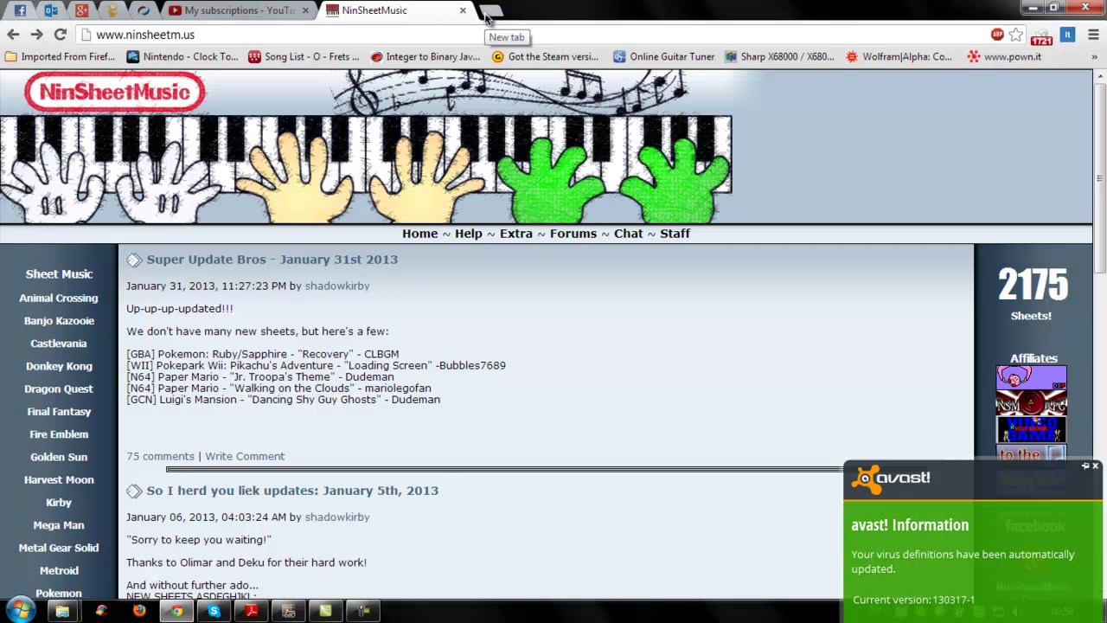
left_click(1095, 402)
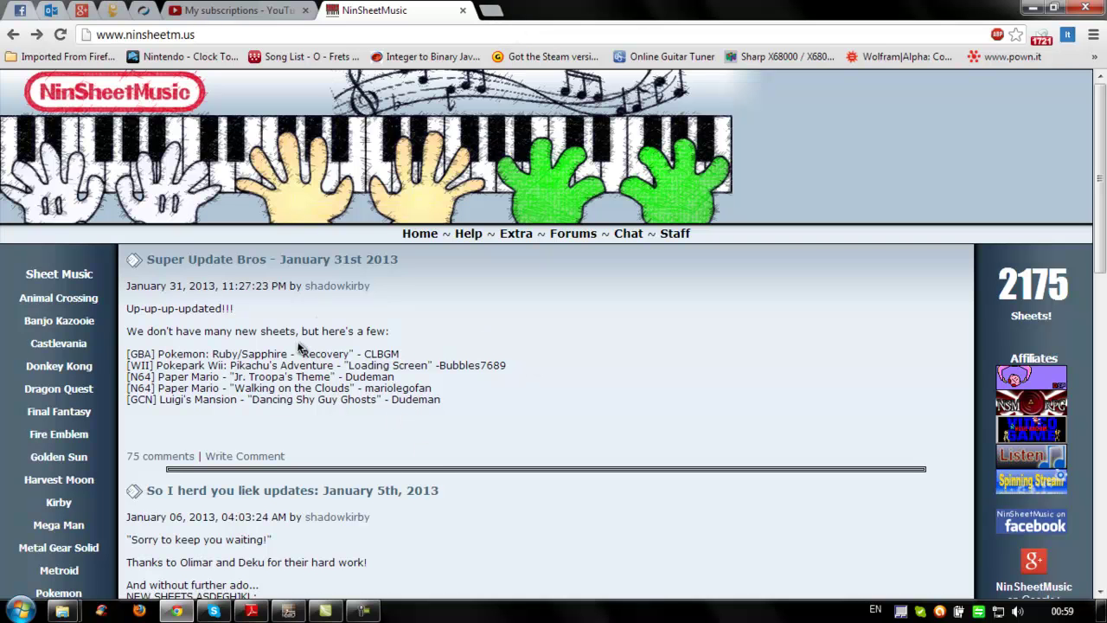
scroll(273, 324, "down", 1)
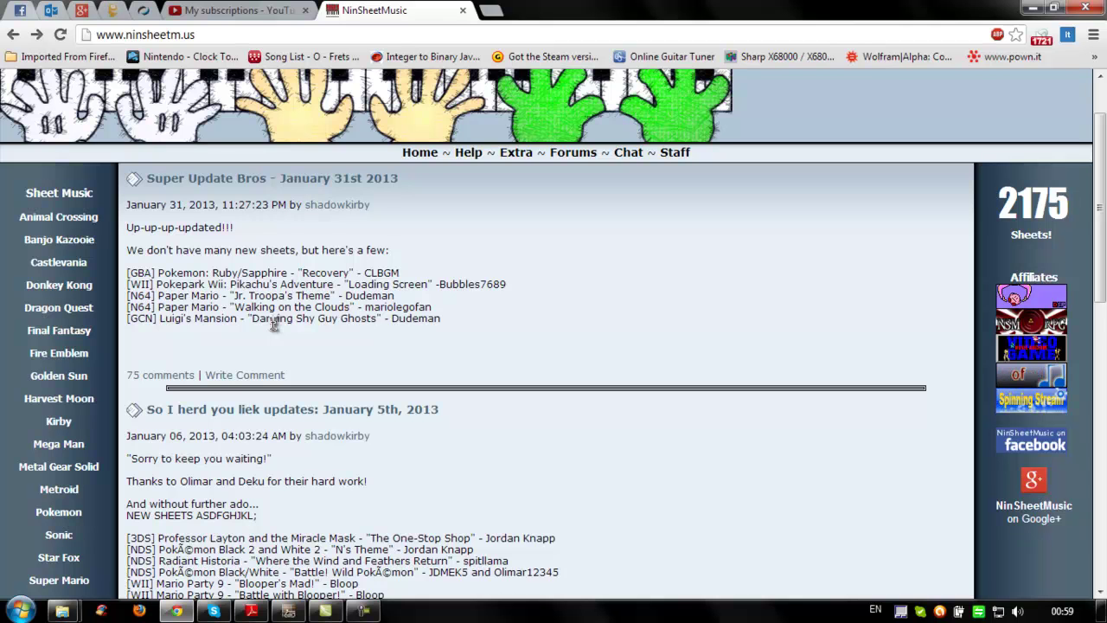
scroll(367, 417, "down", 1)
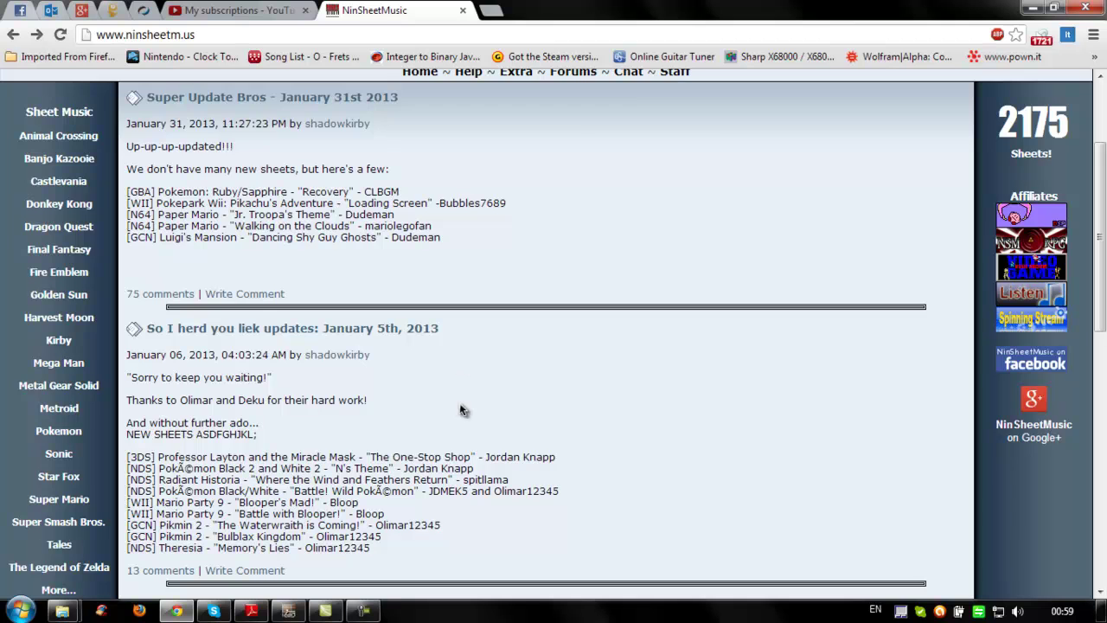
scroll(461, 407, "down", 1)
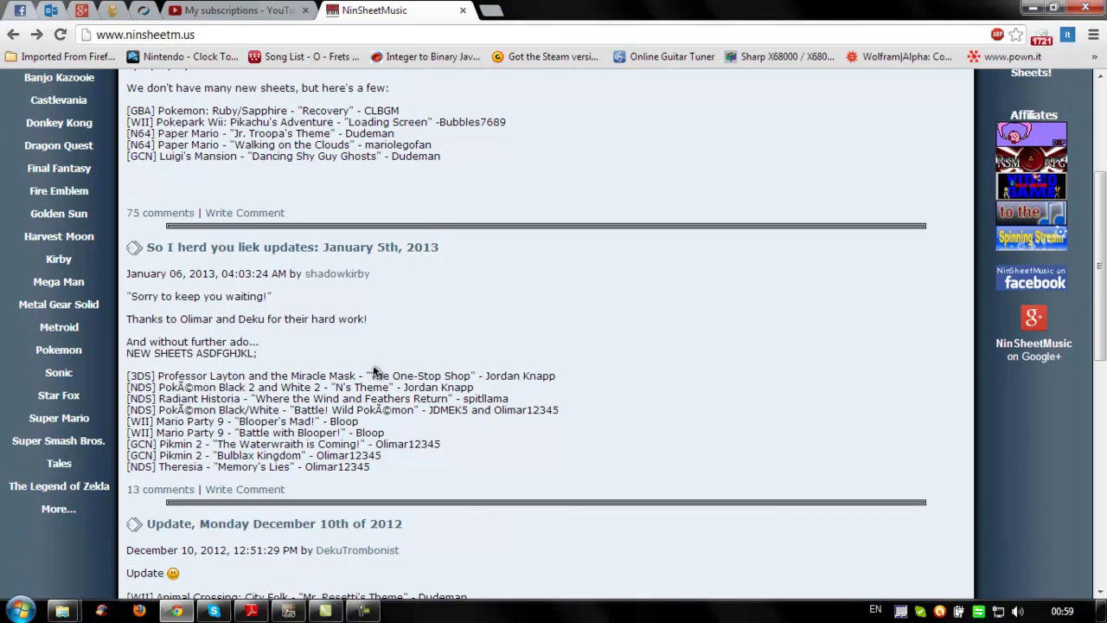
Open the sheet music list for The Legend of Zelda series and browse its songs down to the Majora's Mask section
left_click(70, 508)
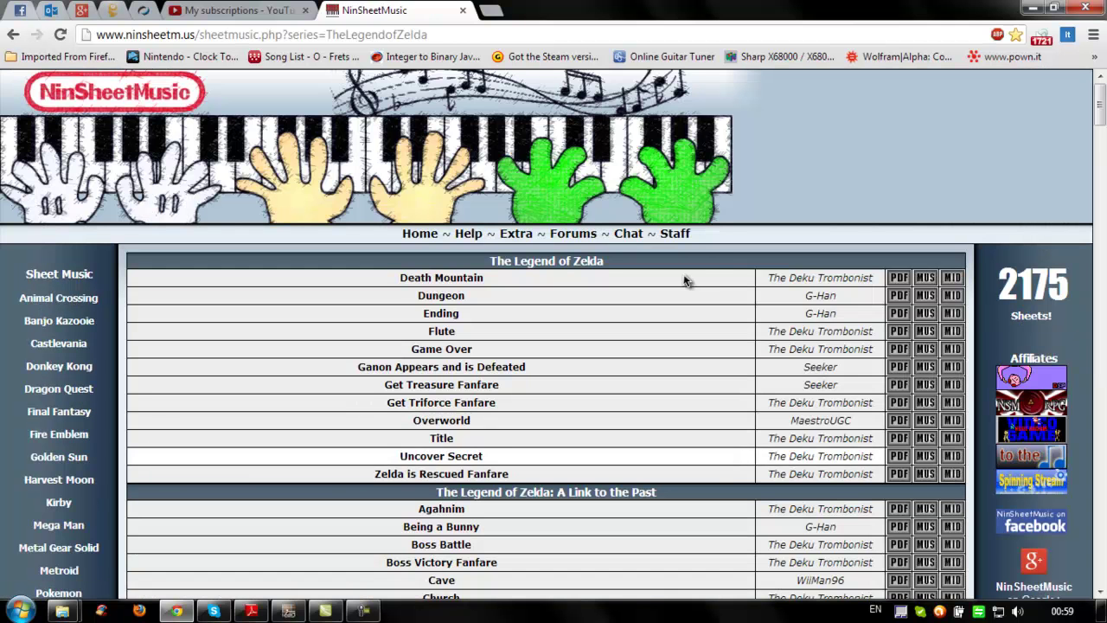
scroll(702, 296, "down", 5)
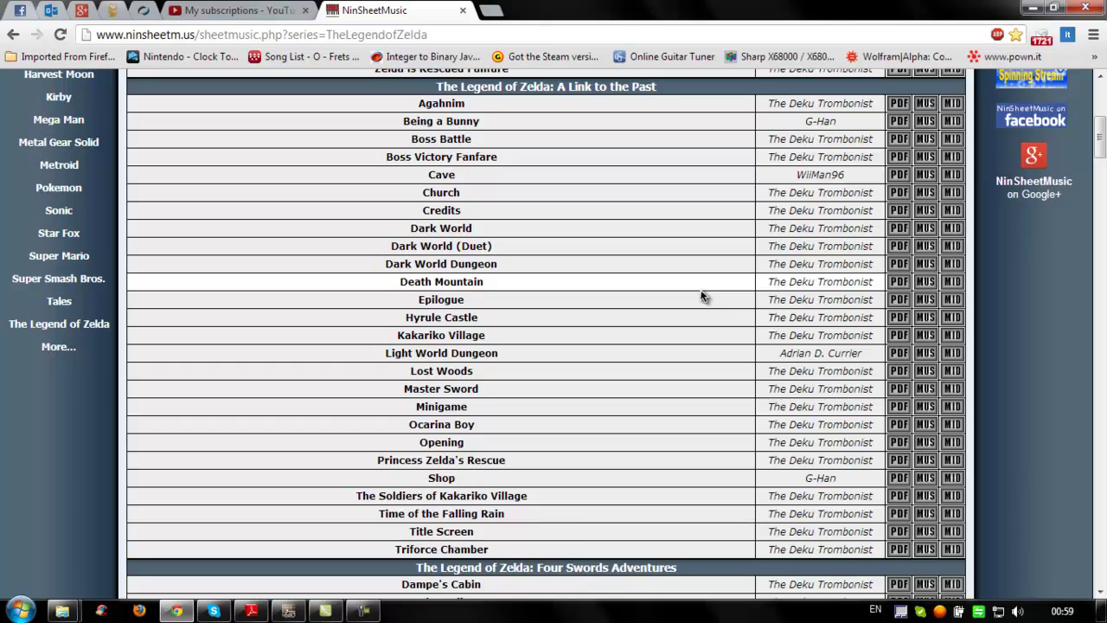
scroll(702, 296, "down", 4)
scroll(702, 296, "up", 5)
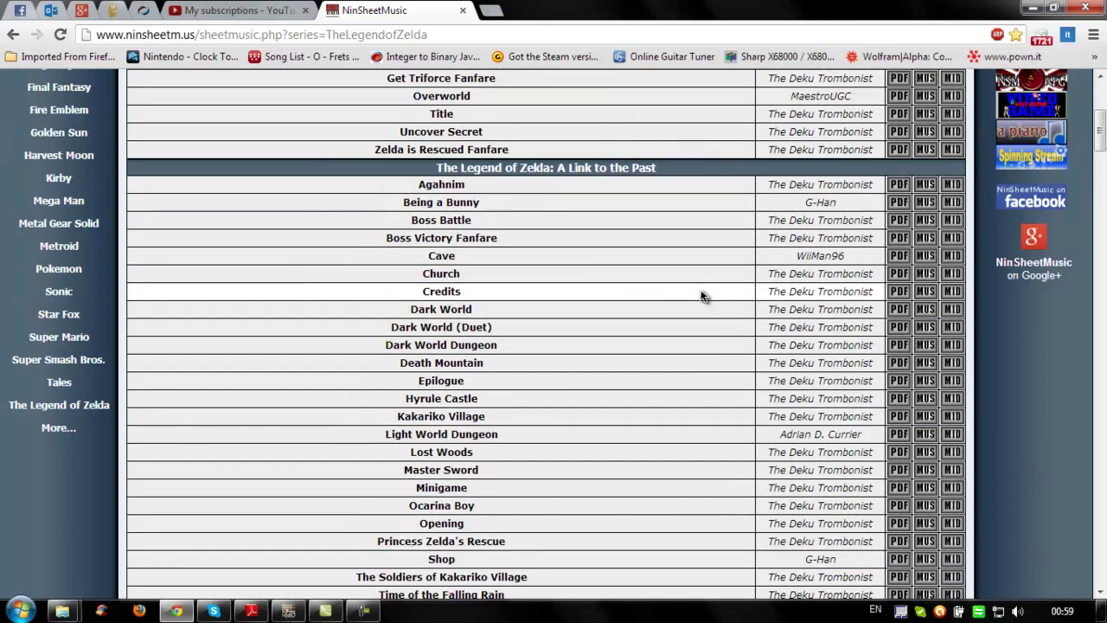
scroll(702, 296, "up", 3)
scroll(576, 292, "down", 5)
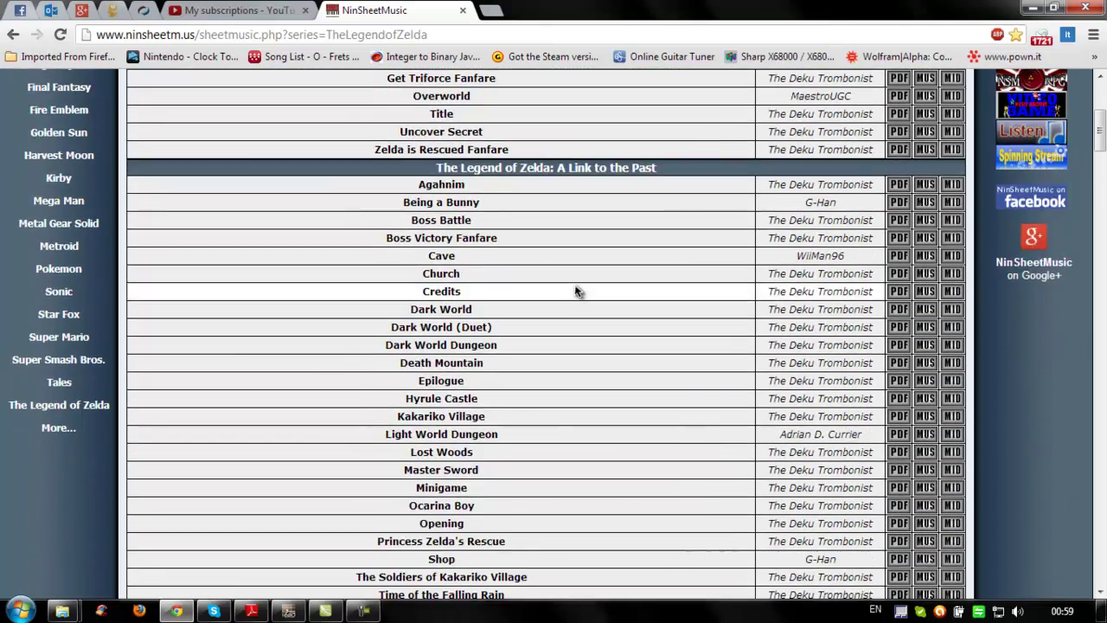
scroll(616, 296, "down", 3)
scroll(588, 373, "down", 8)
scroll(584, 372, "down", 1)
scroll(570, 308, "down", 2)
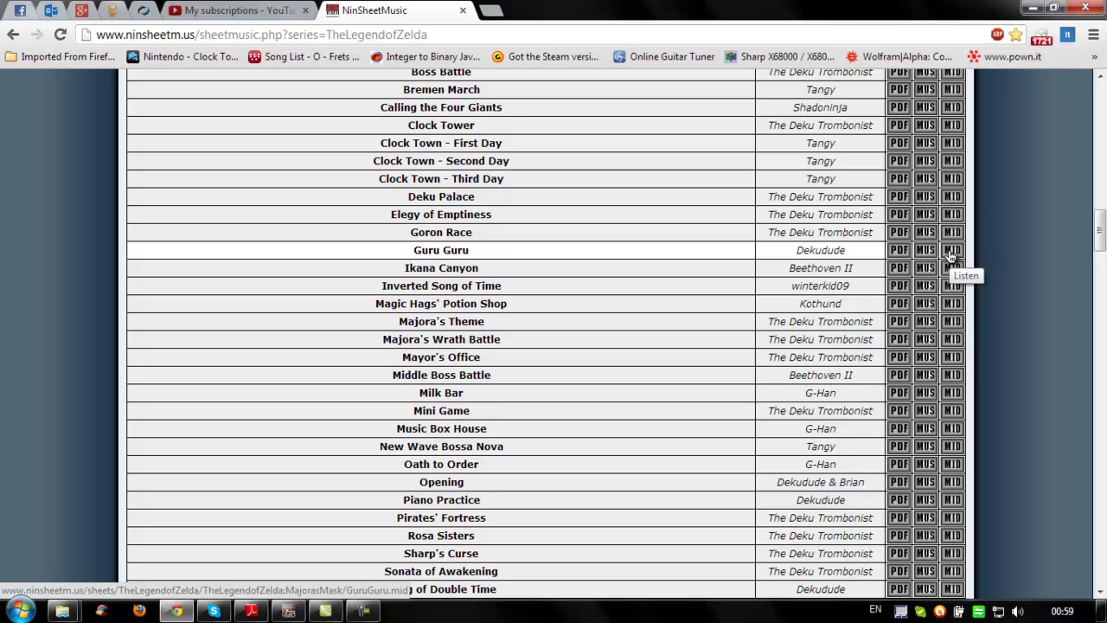
View the PDF sheet of "Guru Guru" from Majora's Mask and minimize the browser without saving the file
left_click(898, 252)
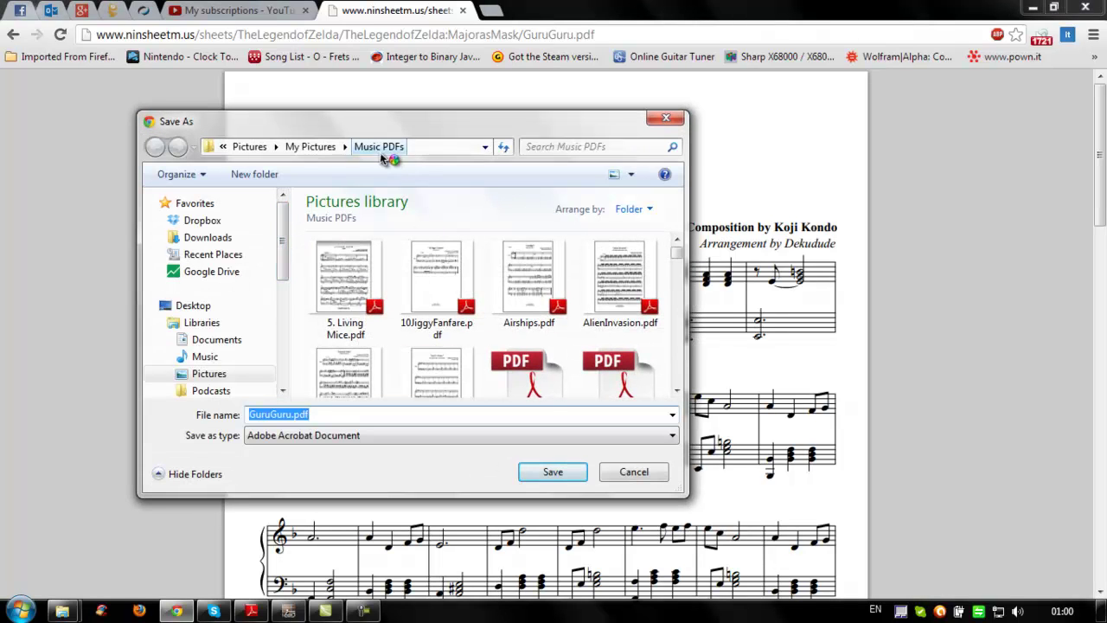
left_click(638, 478)
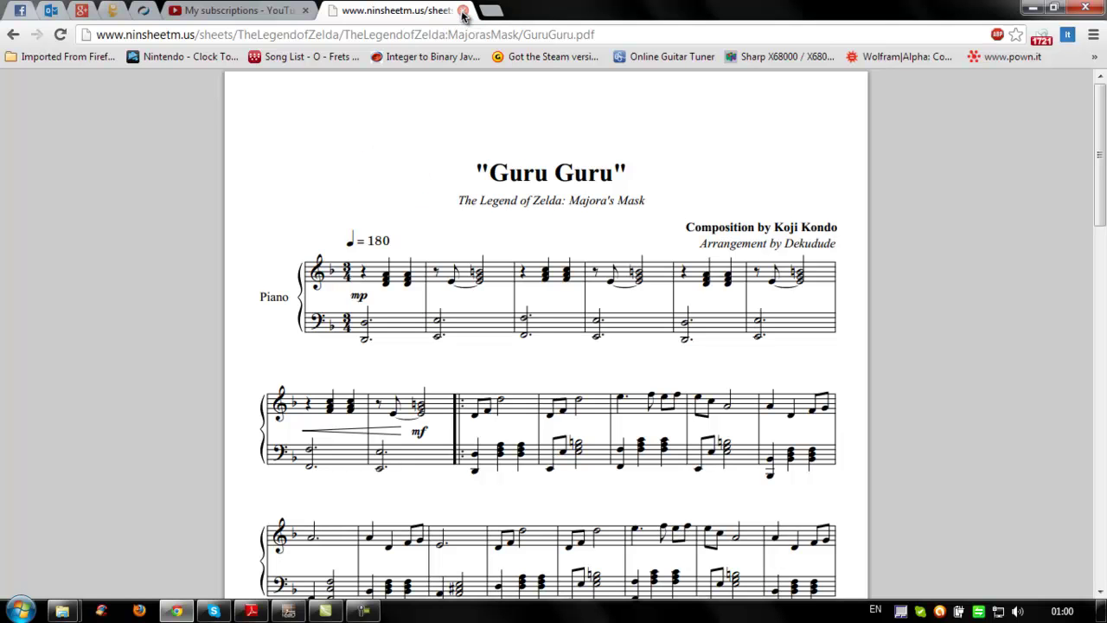
left_click(1042, 8)
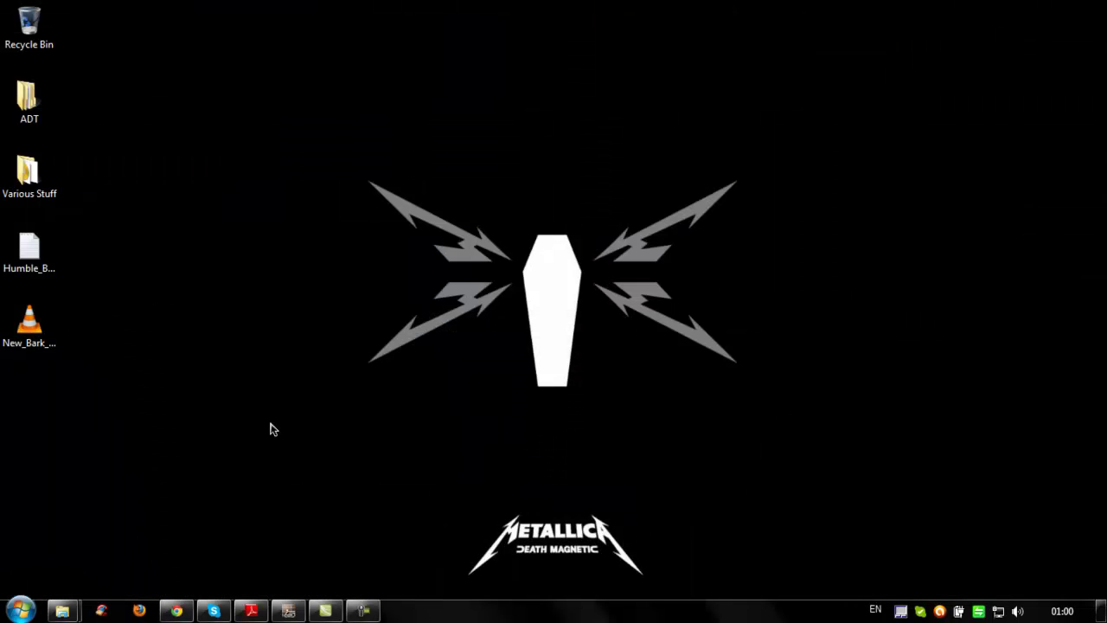
Switch to Adobe Reader and examine the opening treble and bass staves of the Overworld.pdf piano sheet
left_click(289, 610)
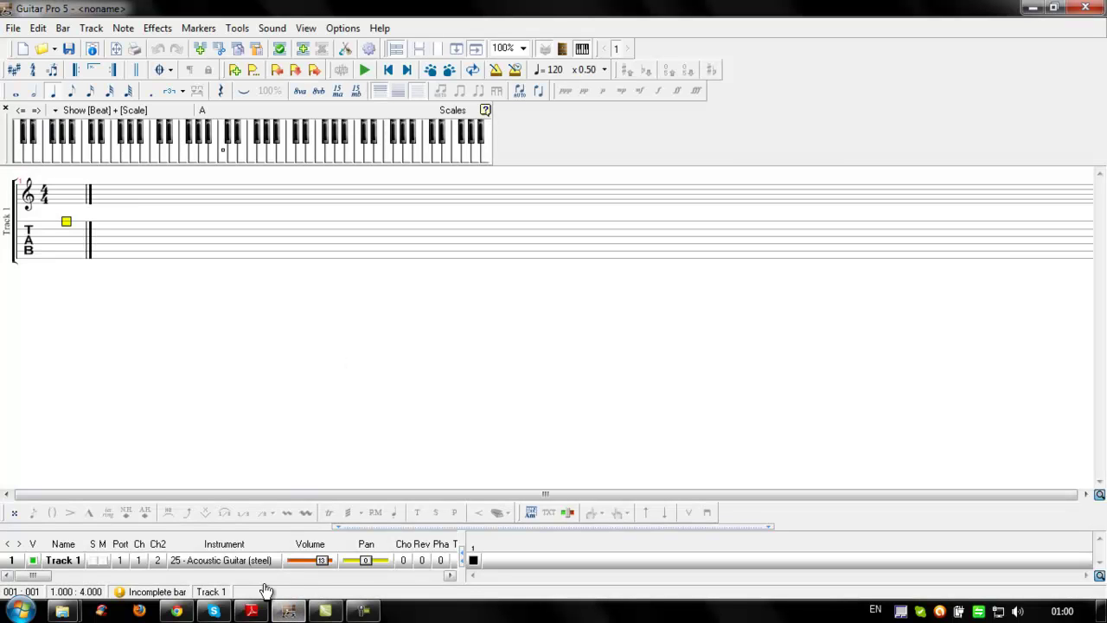
left_click(252, 612)
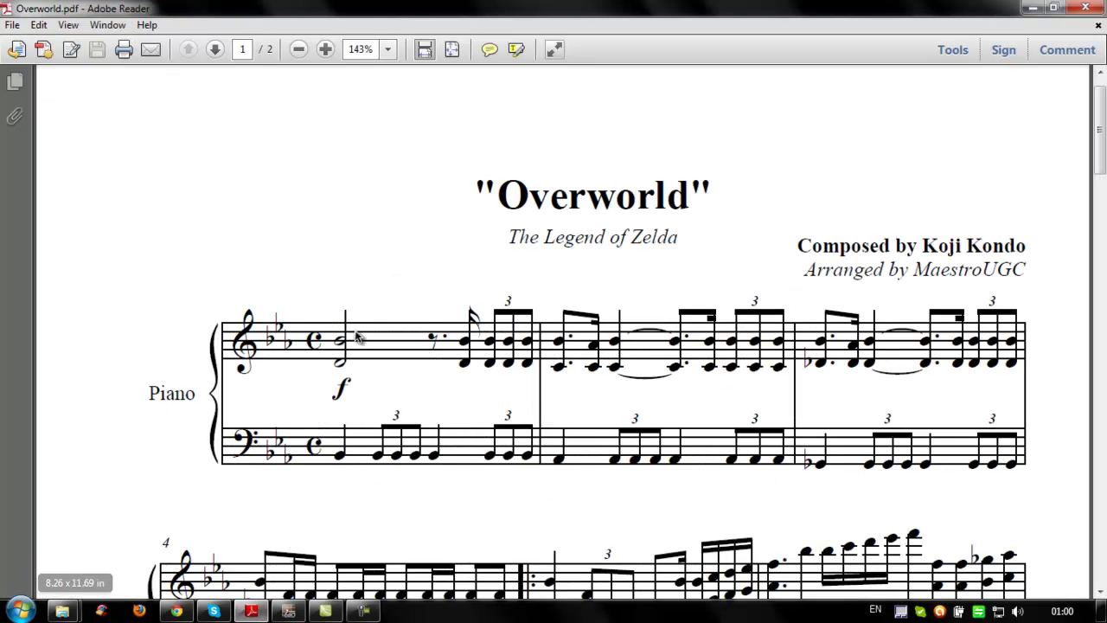
scroll(257, 284, "down", 1)
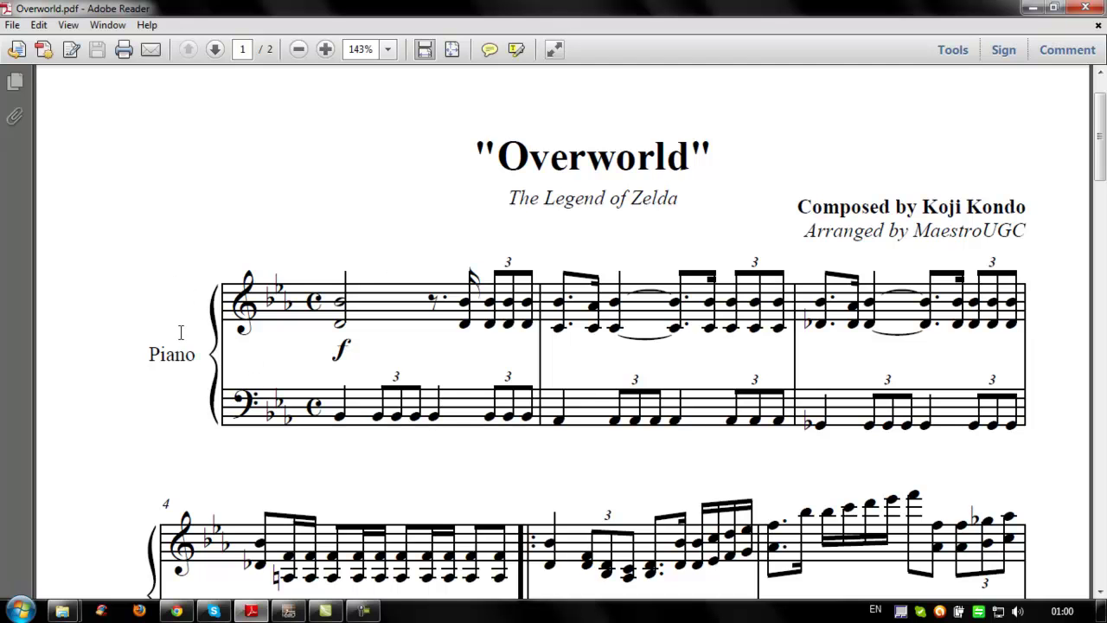
scroll(178, 400, "up", 2)
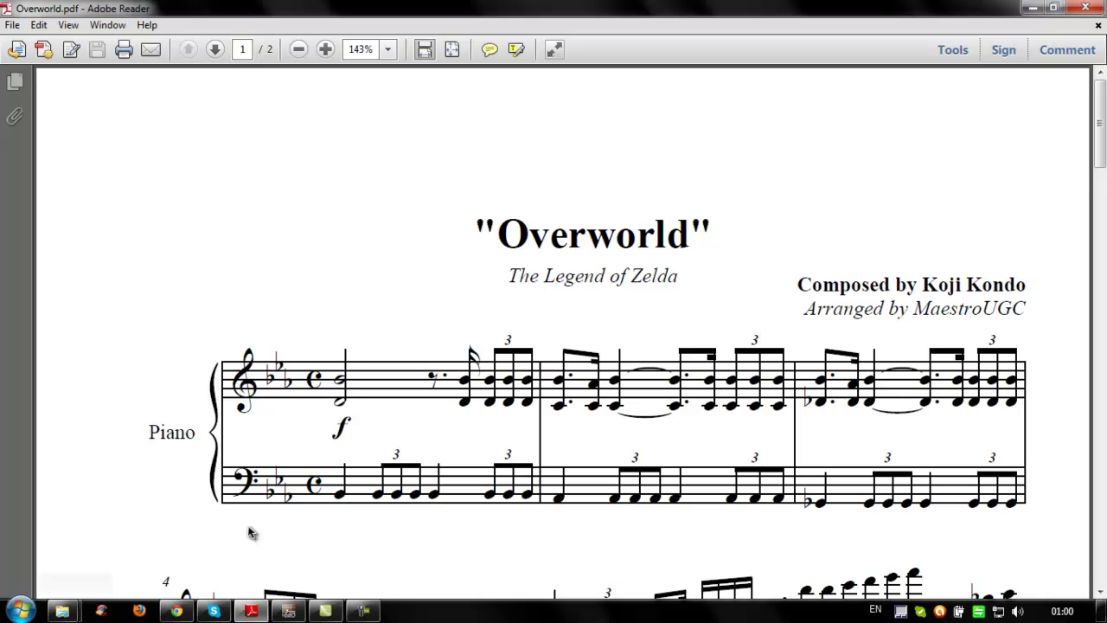
Switch to Guitar Pro 5 and set the first track's instrument to Acoustic Grand Piano
left_click(289, 611)
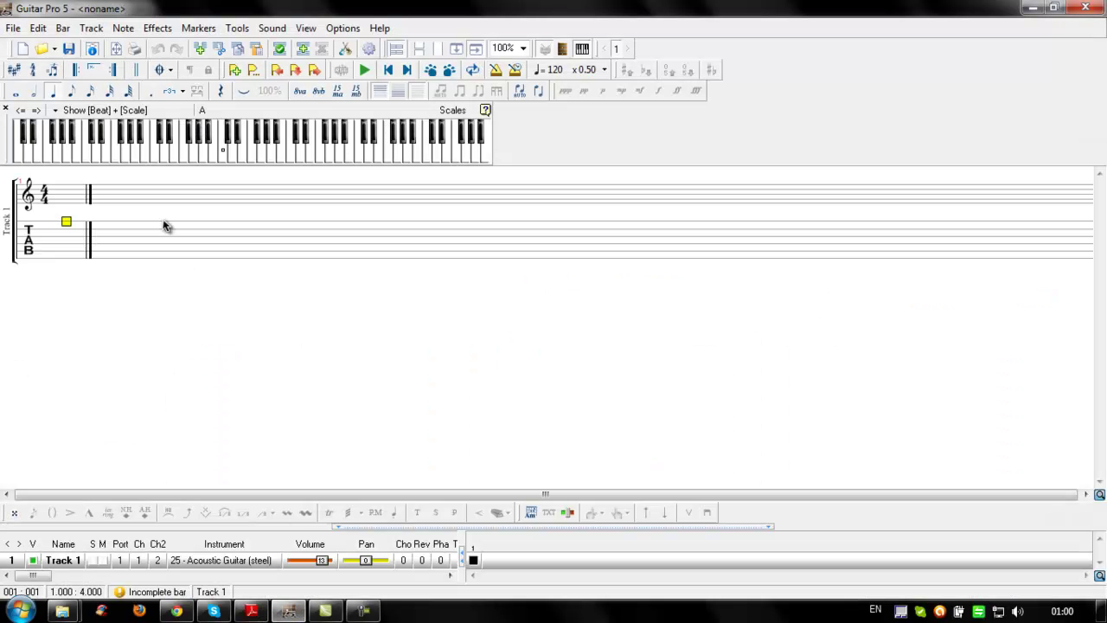
double_click(230, 567)
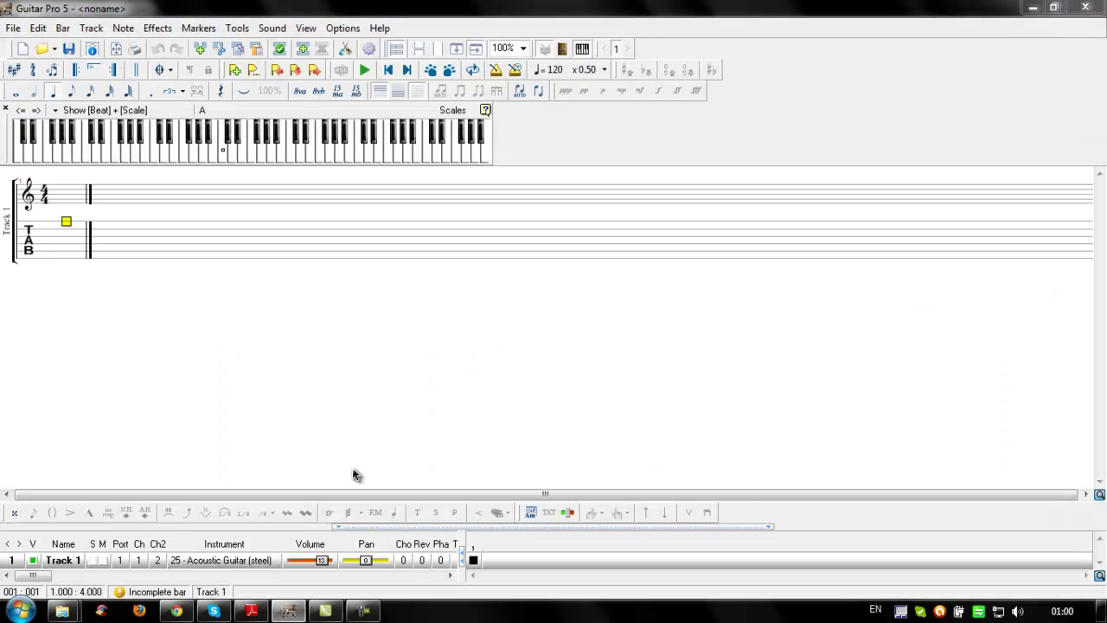
left_click(250, 223)
left_click(250, 185)
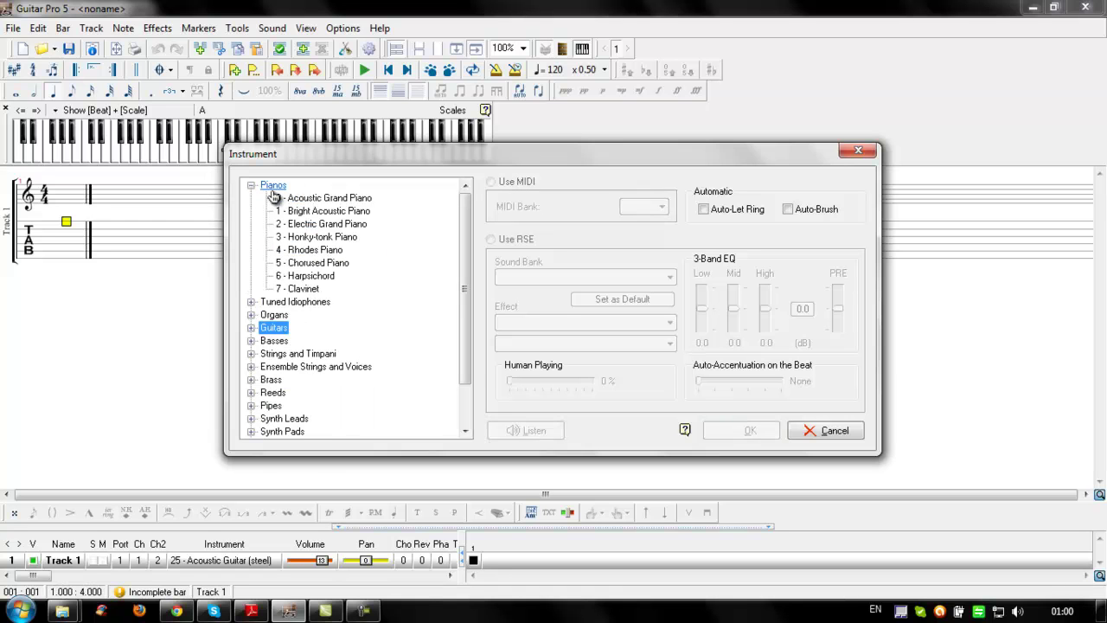
left_click(323, 197)
left_click(743, 431)
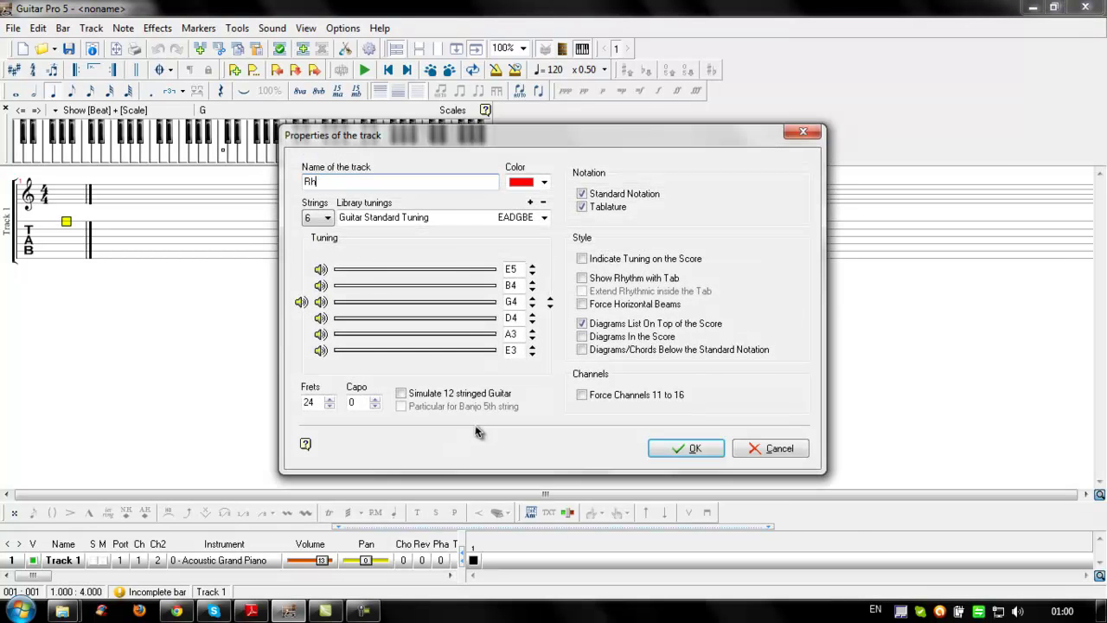
Rename the piano track as RH in its track properties
key("Return")
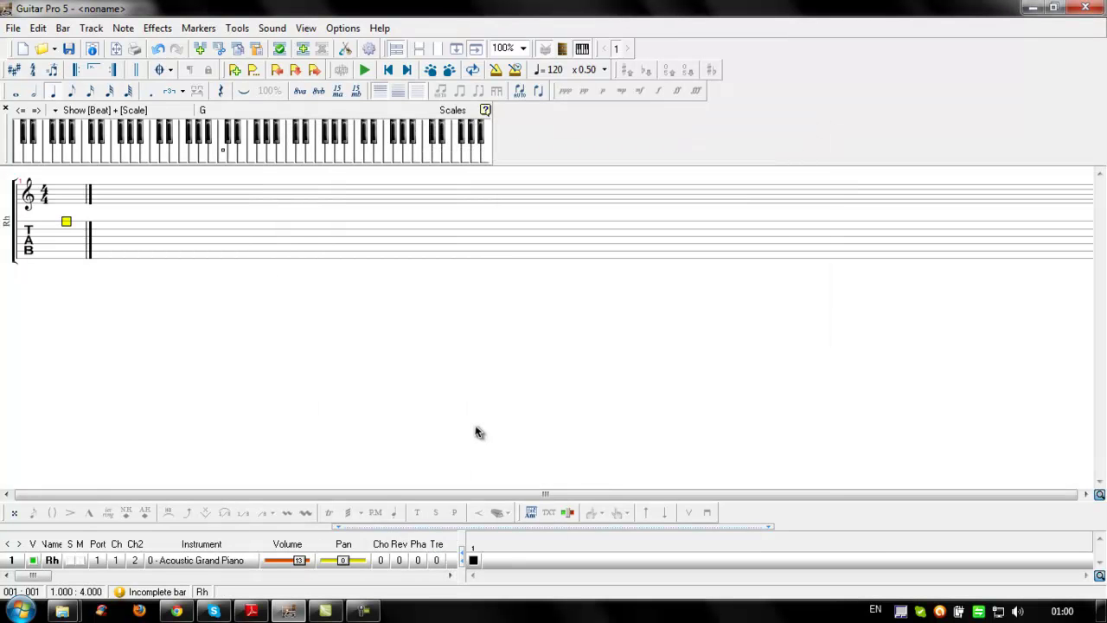
double_click(52, 561)
key("Return")
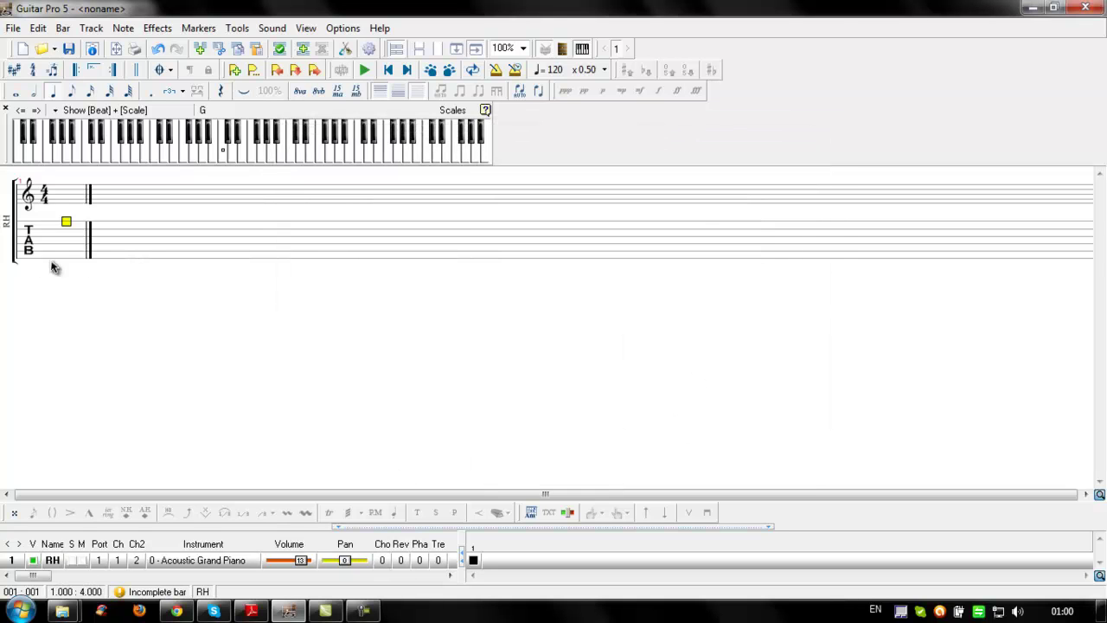
Add a new instrument track in the last position and name it LH
key("ctrl+Insert")
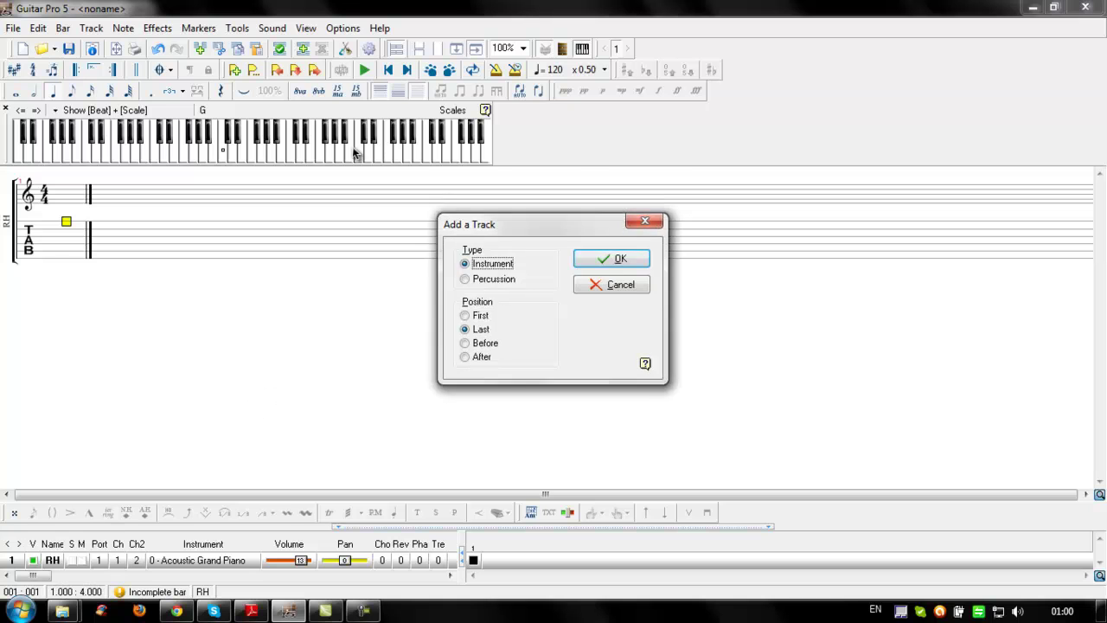
left_click(618, 261)
type("LH")
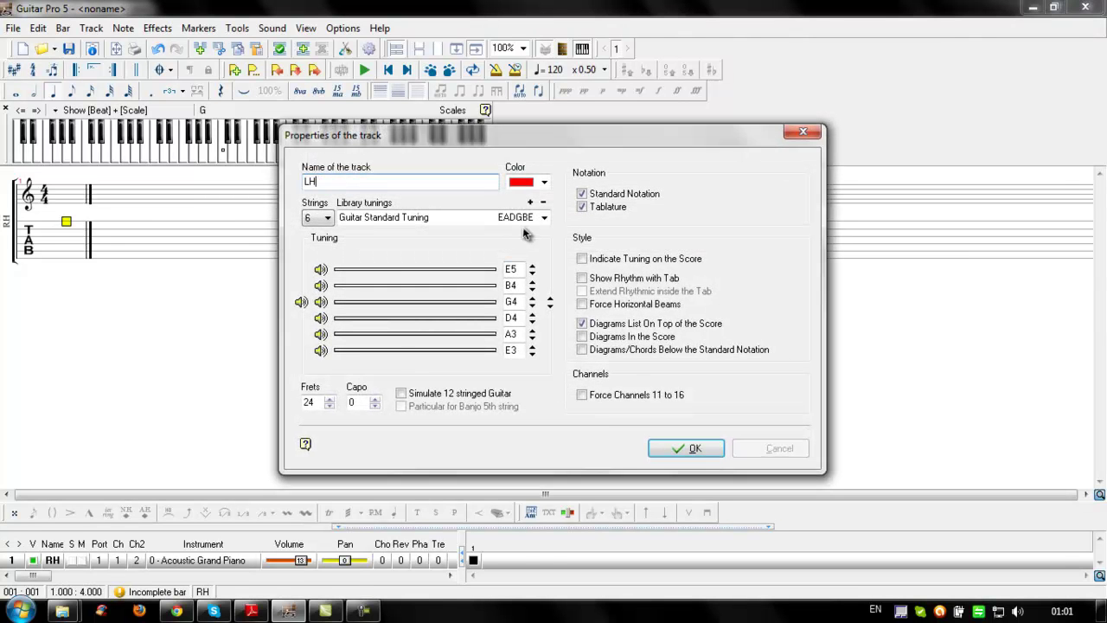
Give the LH track the Bass 6 Strings Tuning (BEADGC) and turn off indicating the tuning on the score
left_click(527, 217)
left_click(490, 586)
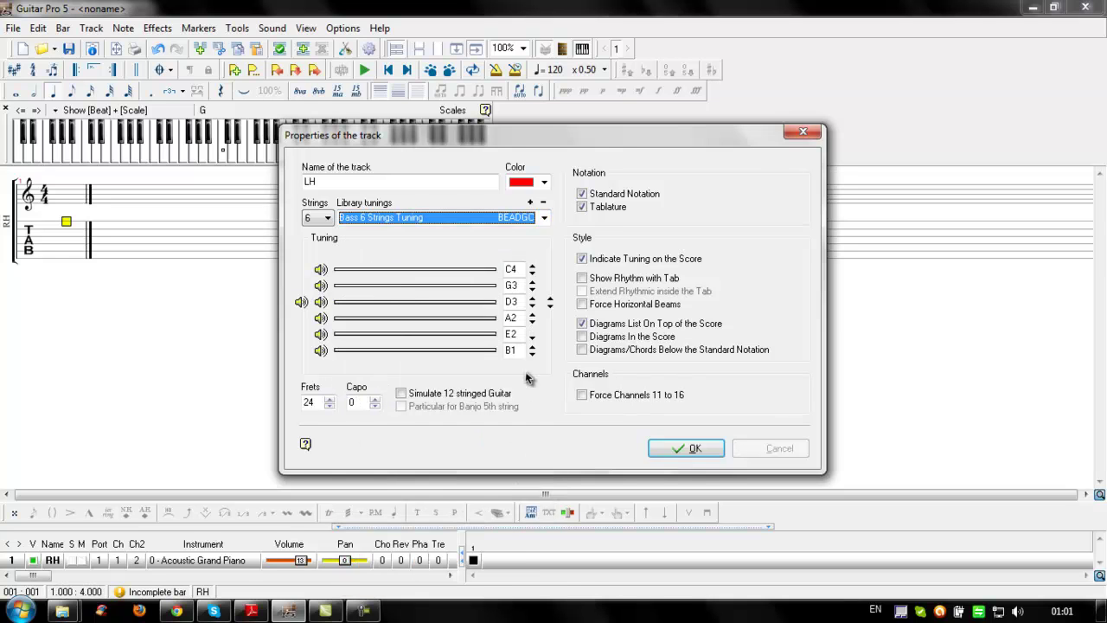
left_click(619, 260)
left_click_drag(504, 127, 473, 162)
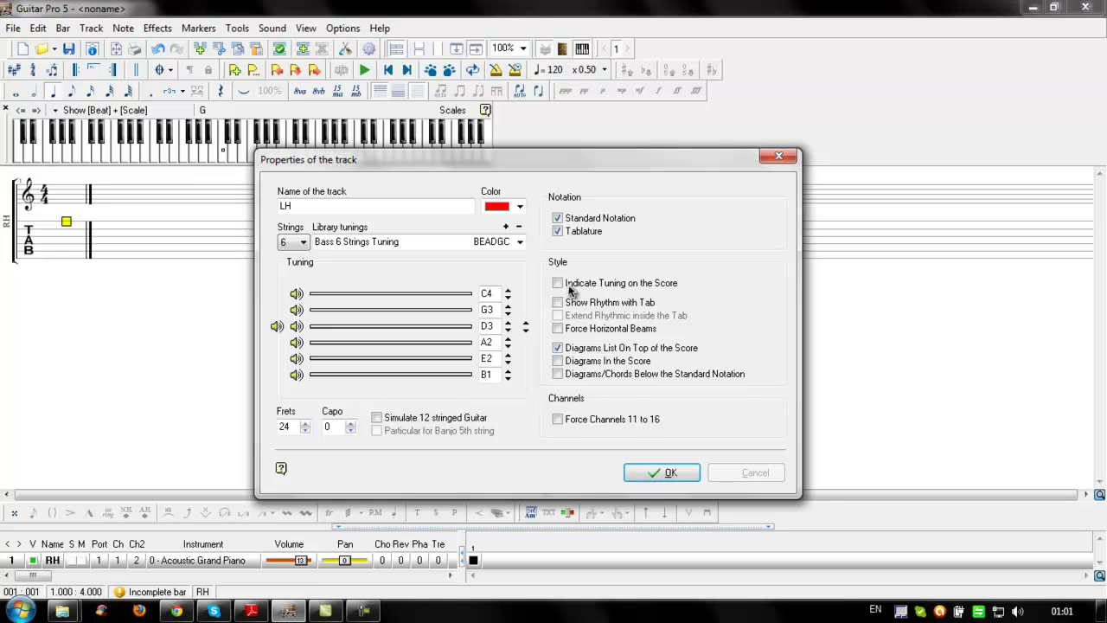
left_click(654, 473)
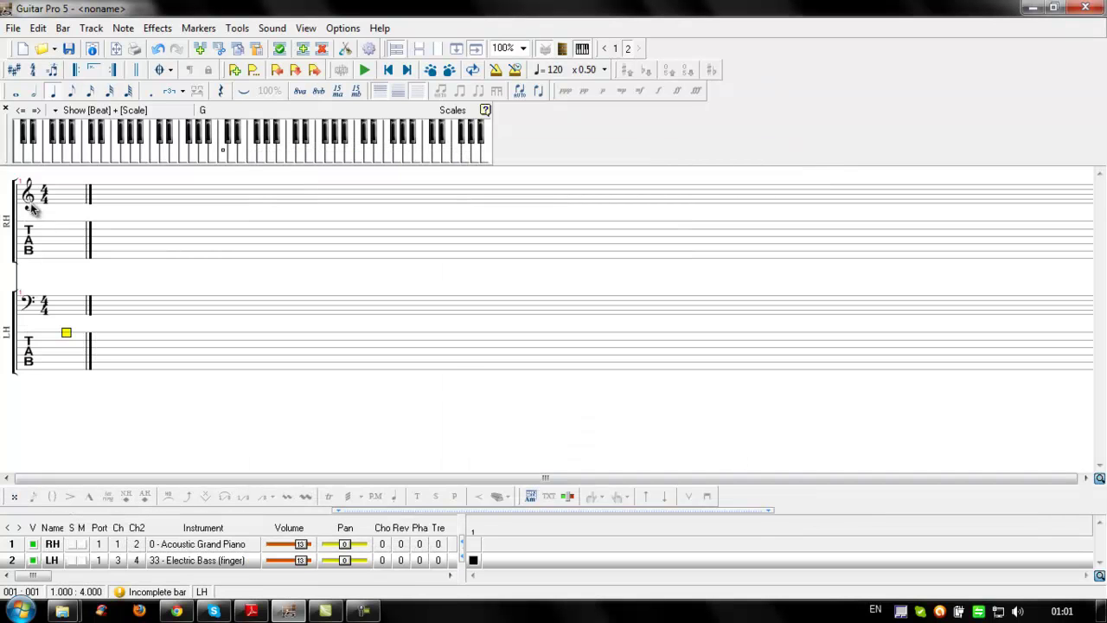
Set the score's key signature to Eb major (three flats), applied until the end
left_click(14, 71)
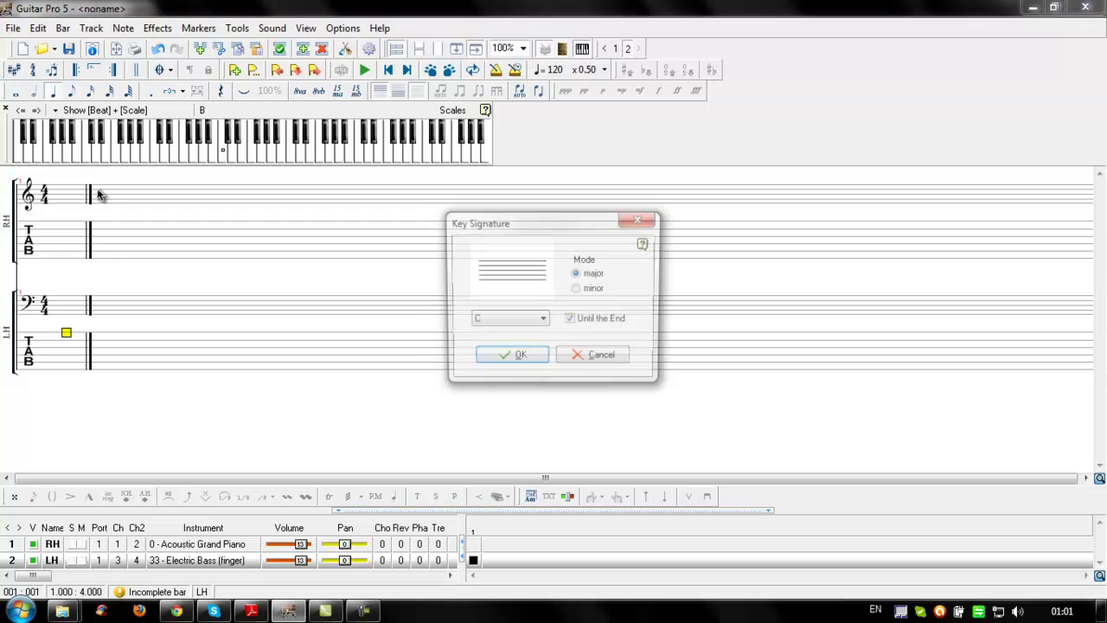
left_click(519, 320)
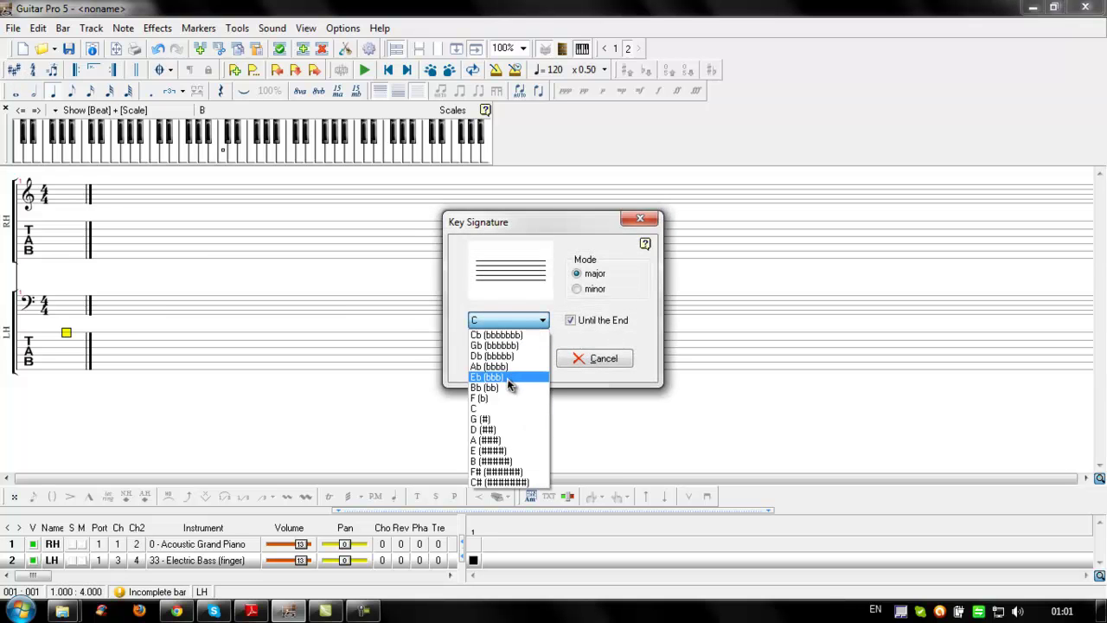
left_click(509, 378)
left_click(519, 363)
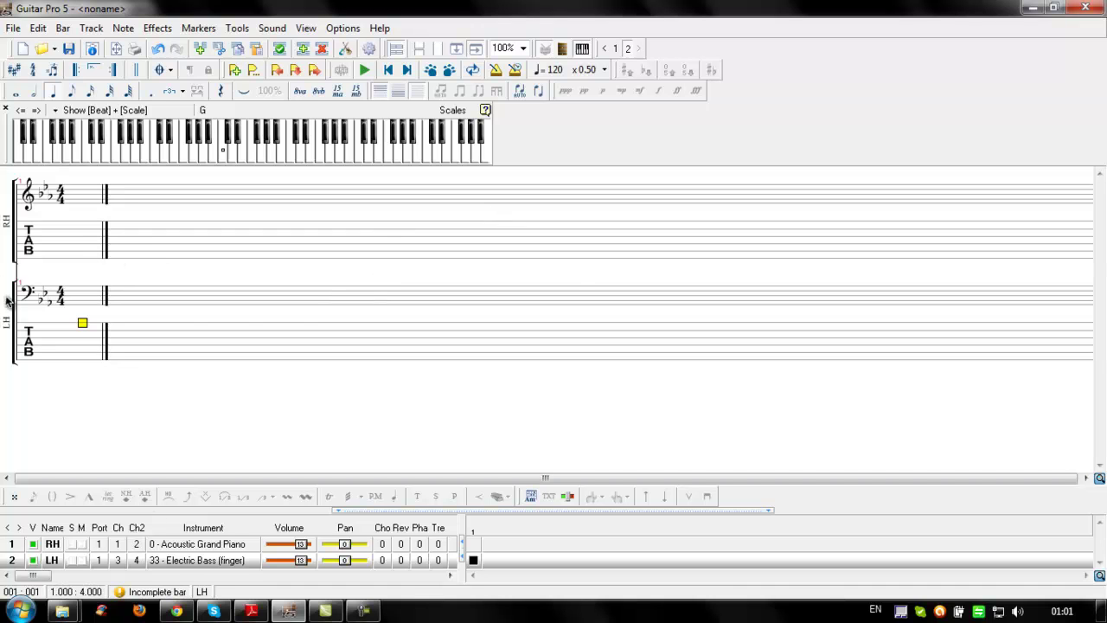
left_click(198, 562)
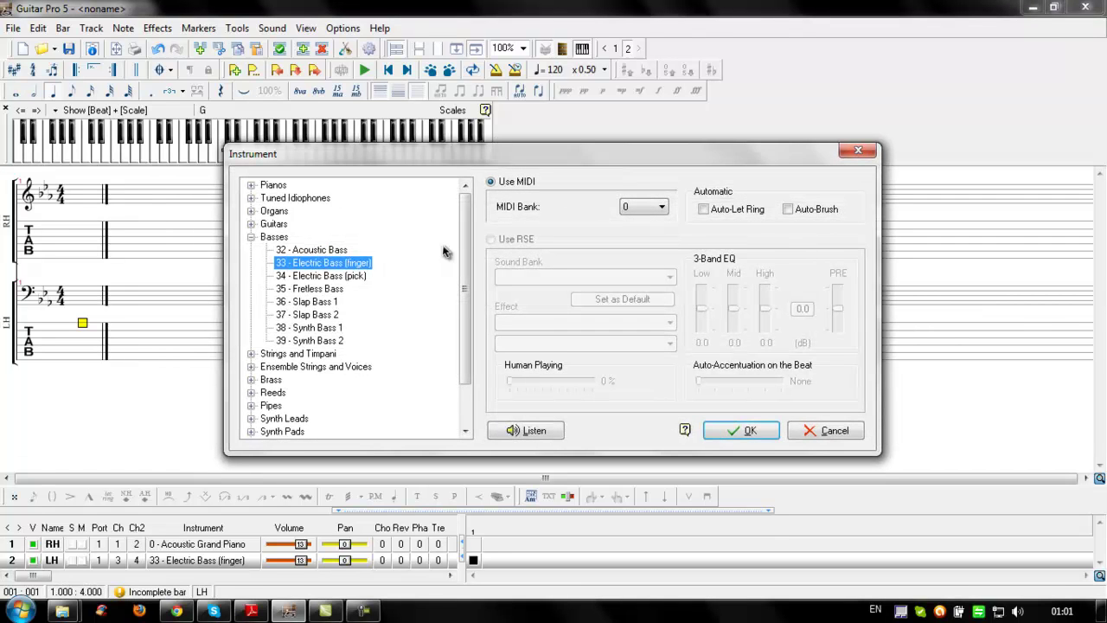
left_click_drag(465, 285, 466, 324)
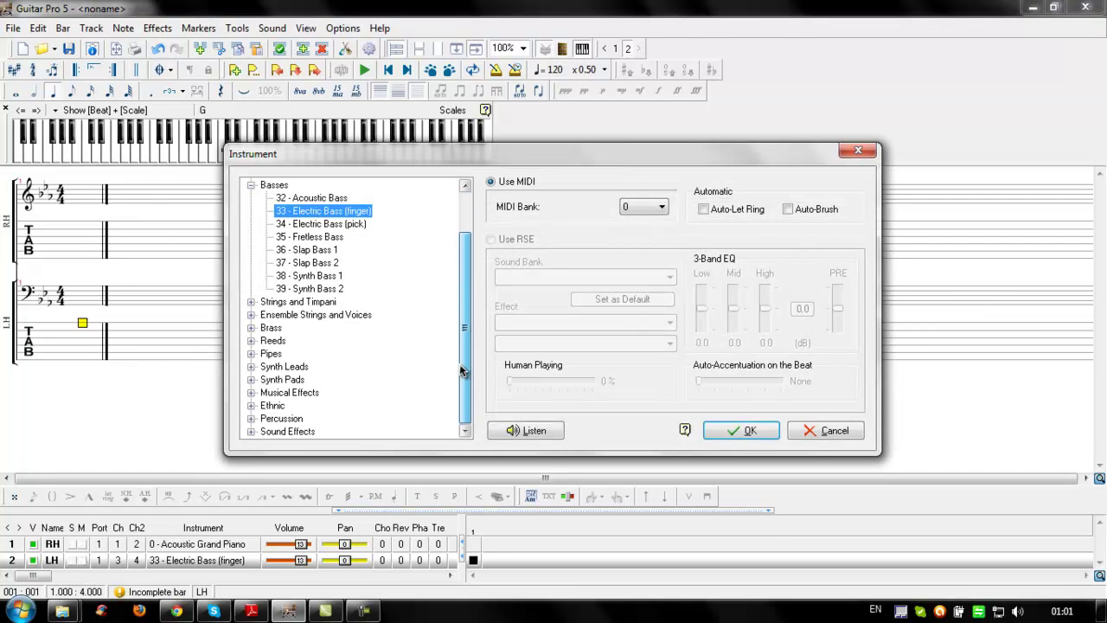
left_click(252, 420)
left_click(252, 328)
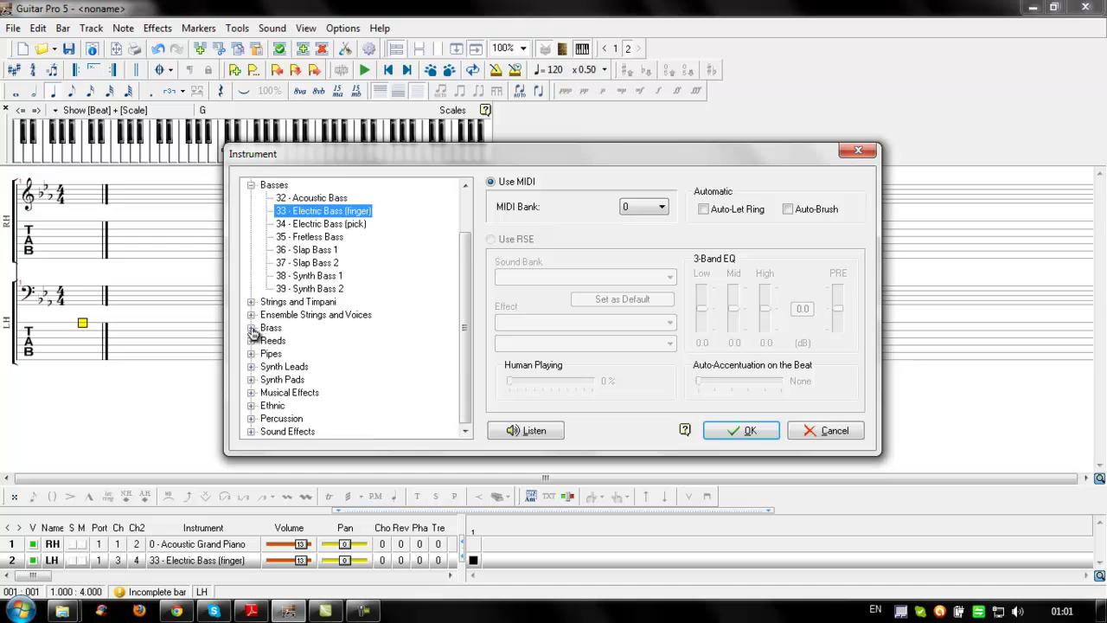
scroll(464, 369, "up", 2)
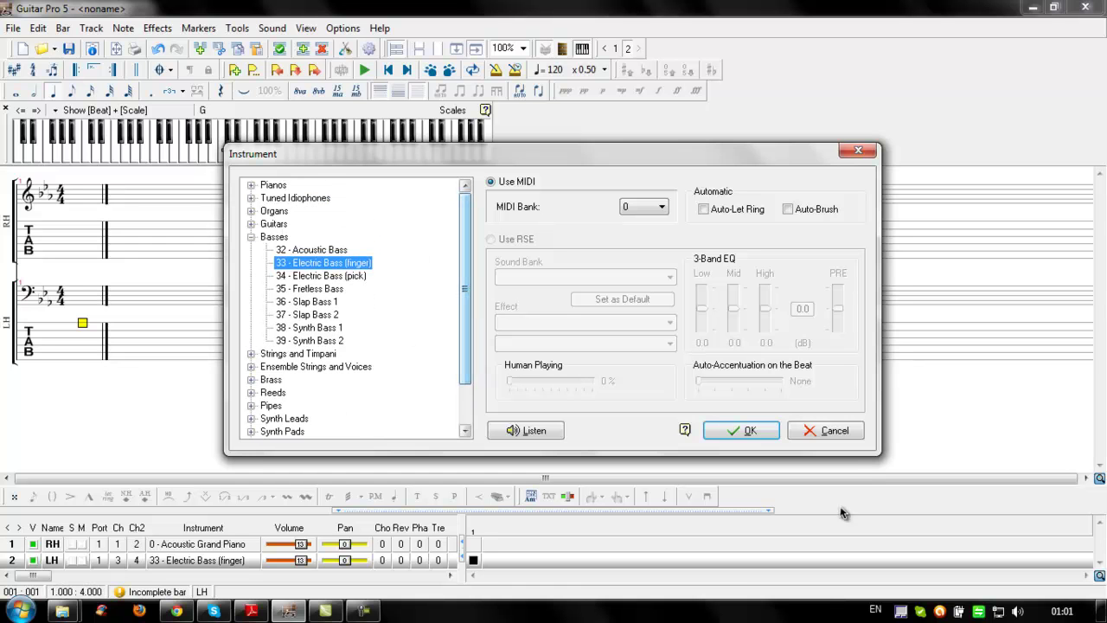
left_click(847, 435)
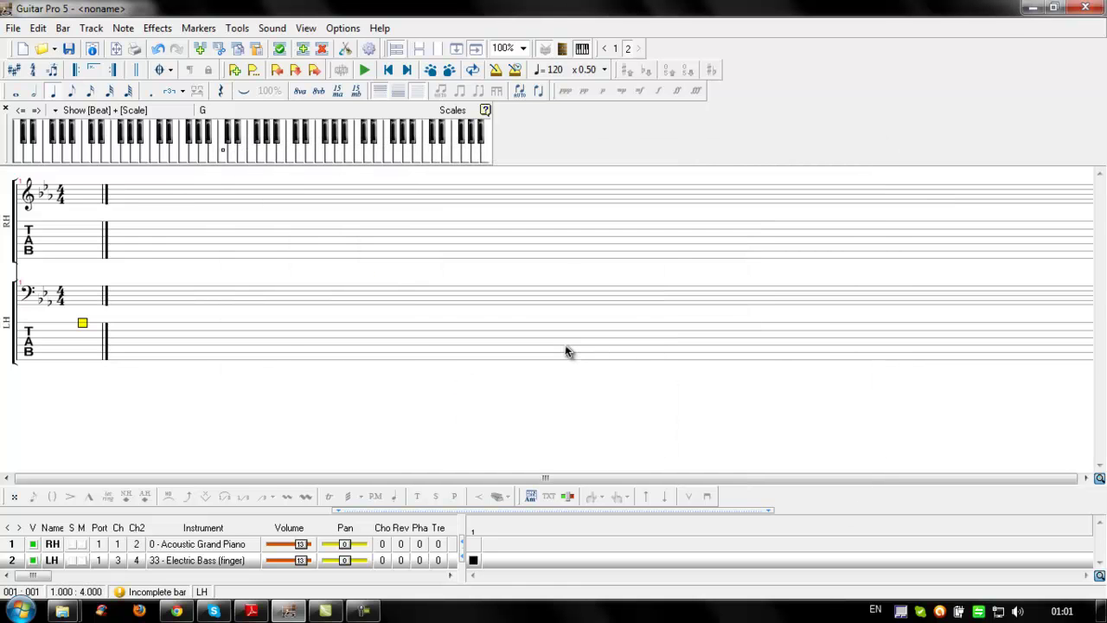
Add a percussion track in the last position and look through the list of percussion sounds
key("ctrl+Insert")
left_click(516, 280)
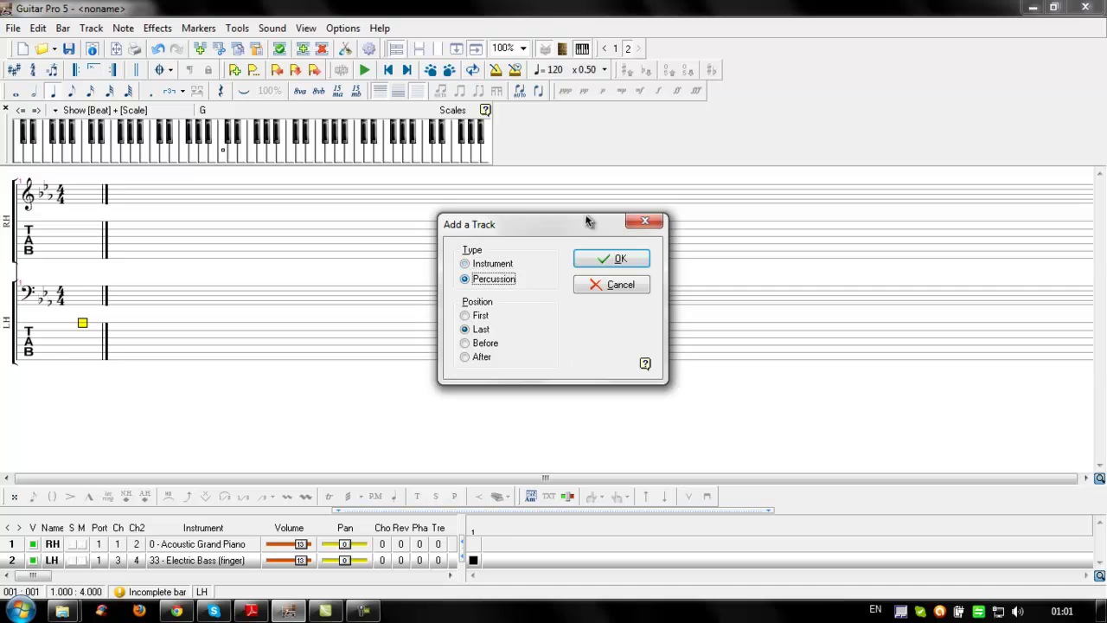
left_click(593, 261)
left_click(541, 362)
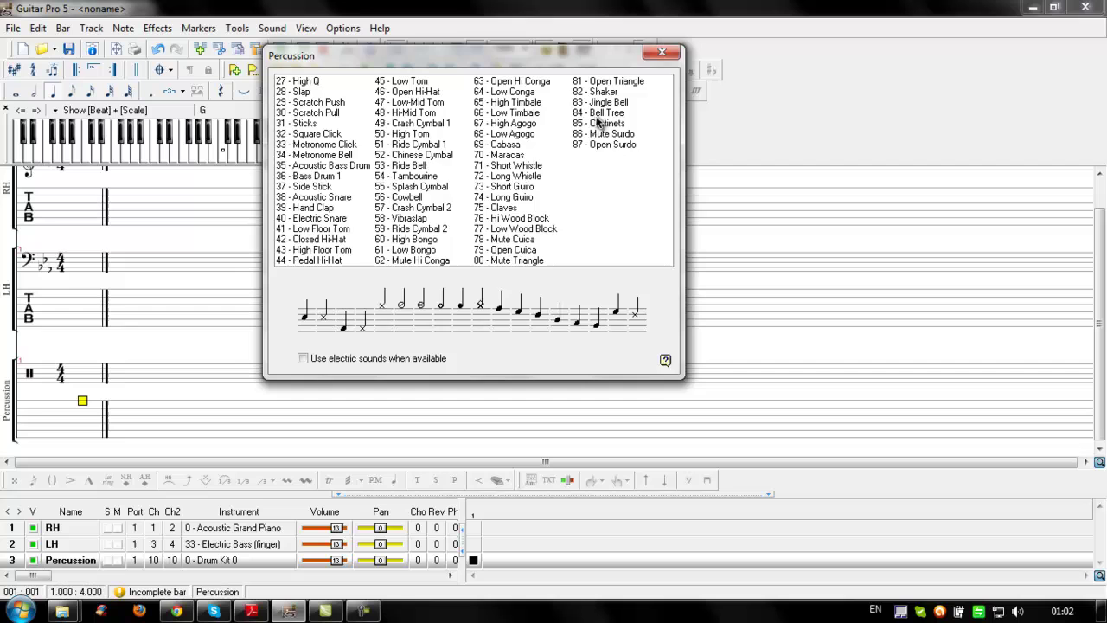
left_click(661, 53)
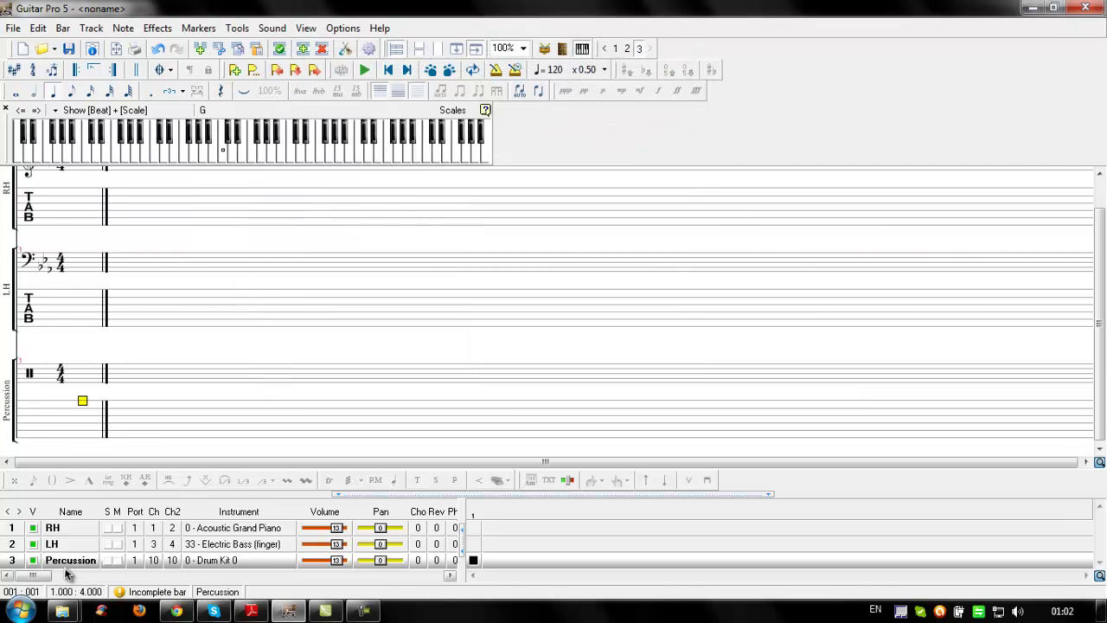
Delete the percussion track from the score
left_click(91, 27)
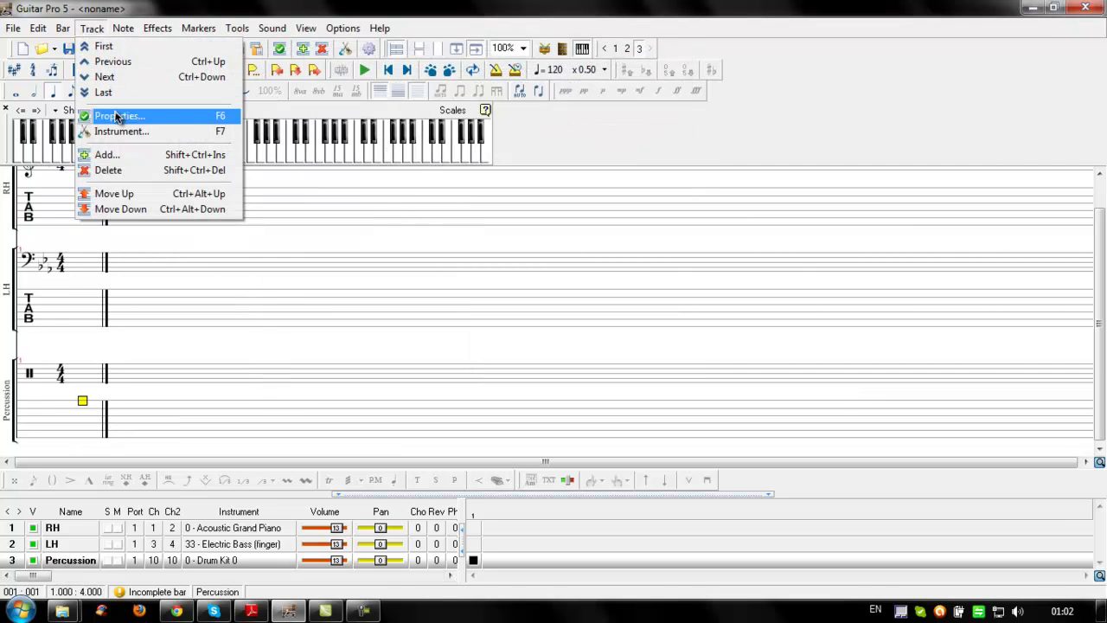
left_click(120, 172)
left_click(517, 329)
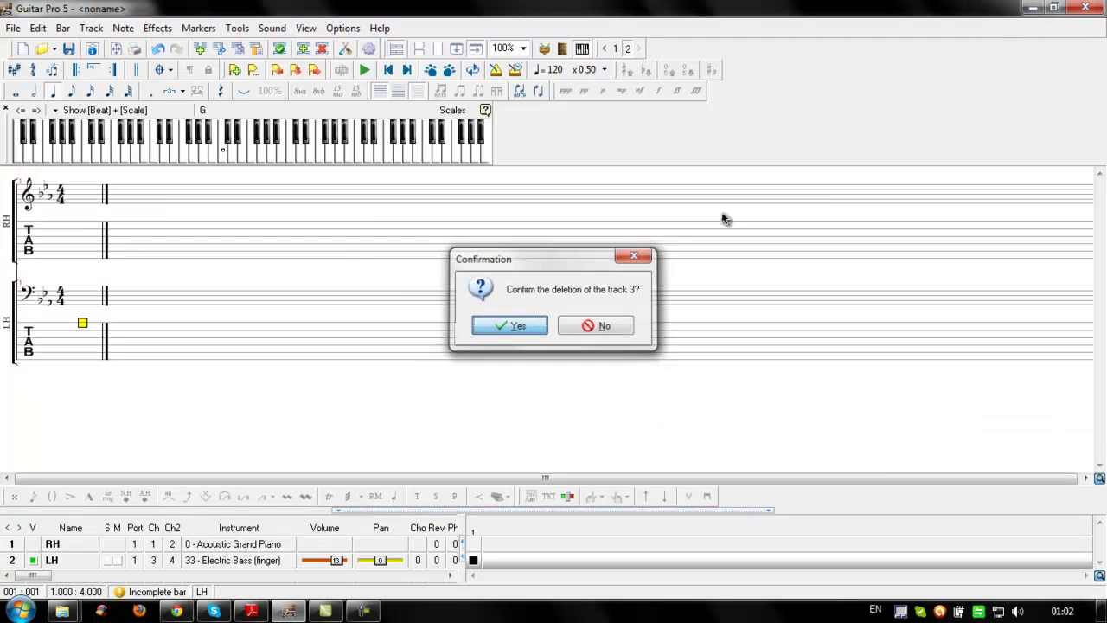
Open Endless_Staircase.gp5 from the Guitar Pro Charts folder without saving the current score
left_click(41, 48)
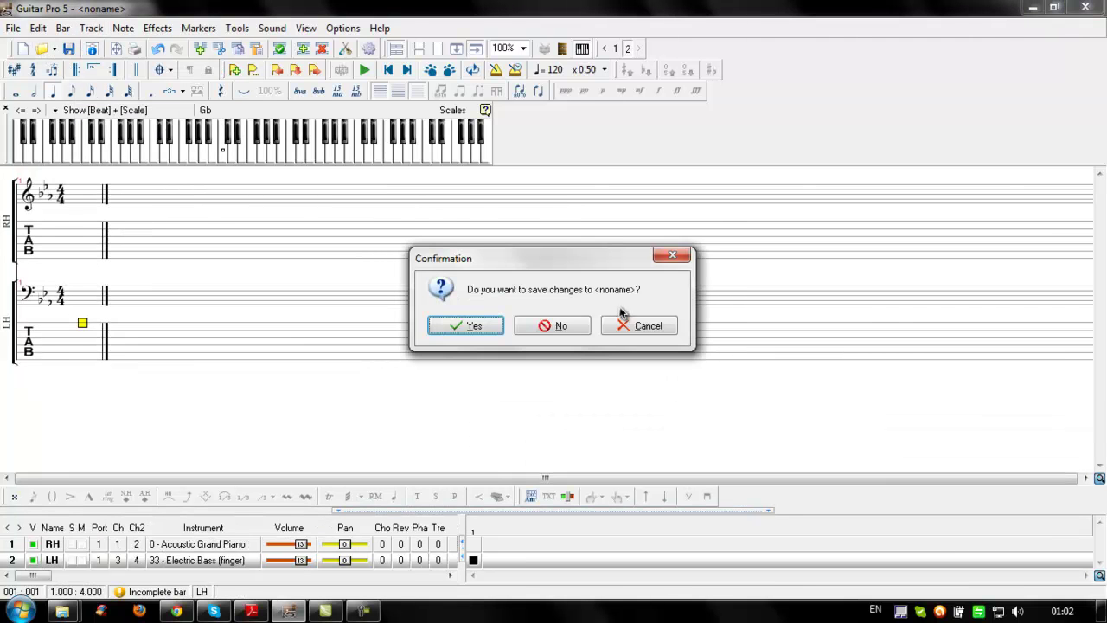
left_click(554, 326)
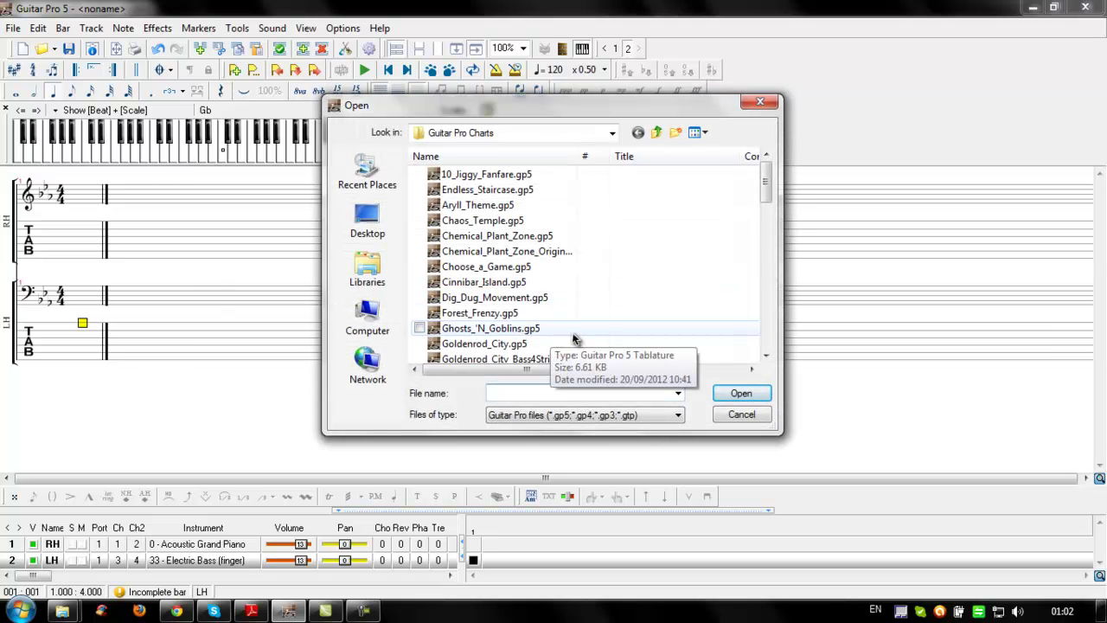
double_click(487, 190)
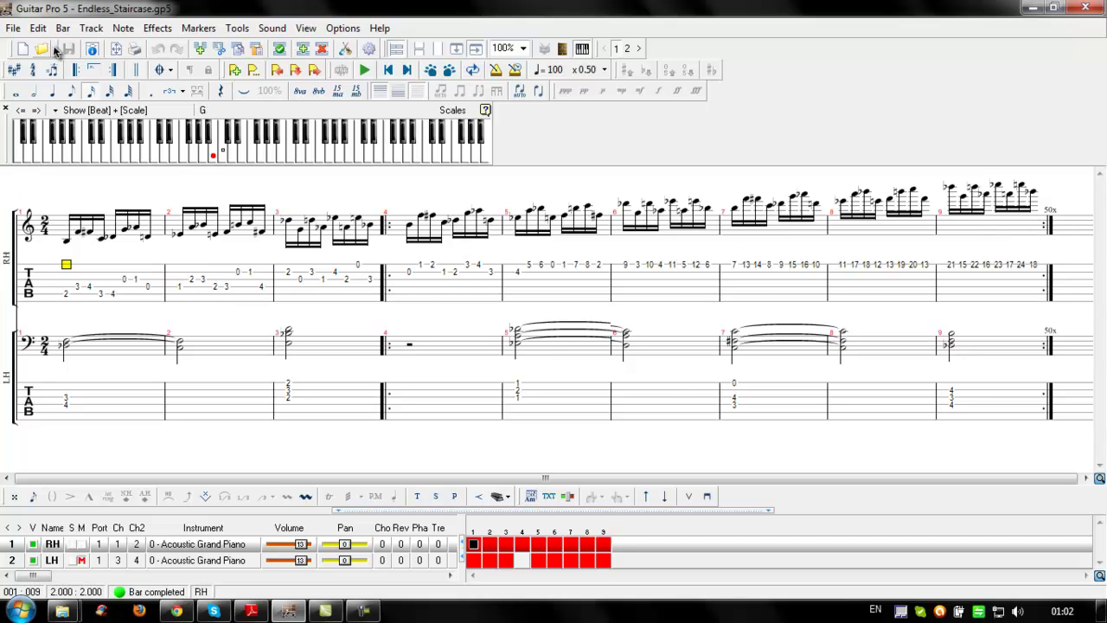
Export the score as the MIDI file Endless_Staircase.mid in the Guitar Pro Charts folder
left_click(13, 28)
mouse_move(92, 211)
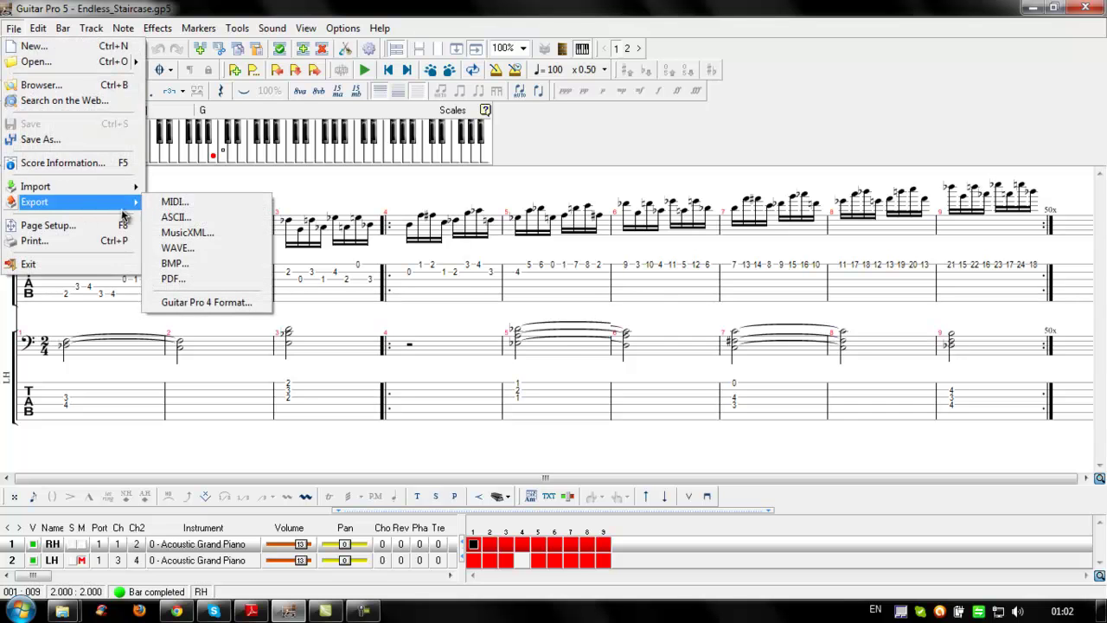
left_click(174, 202)
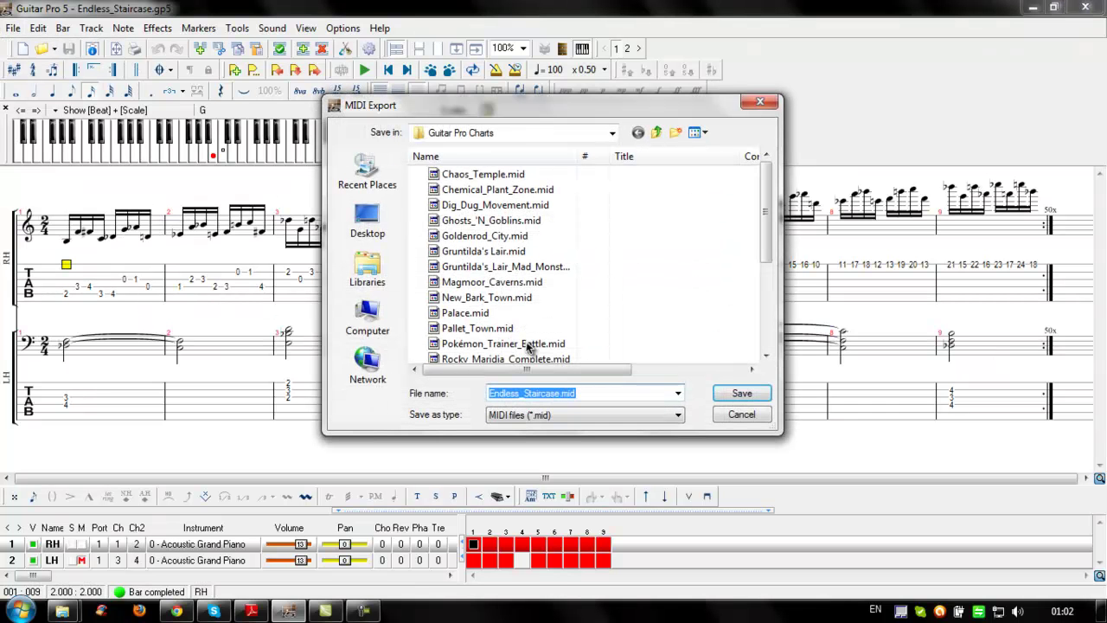
left_click(741, 393)
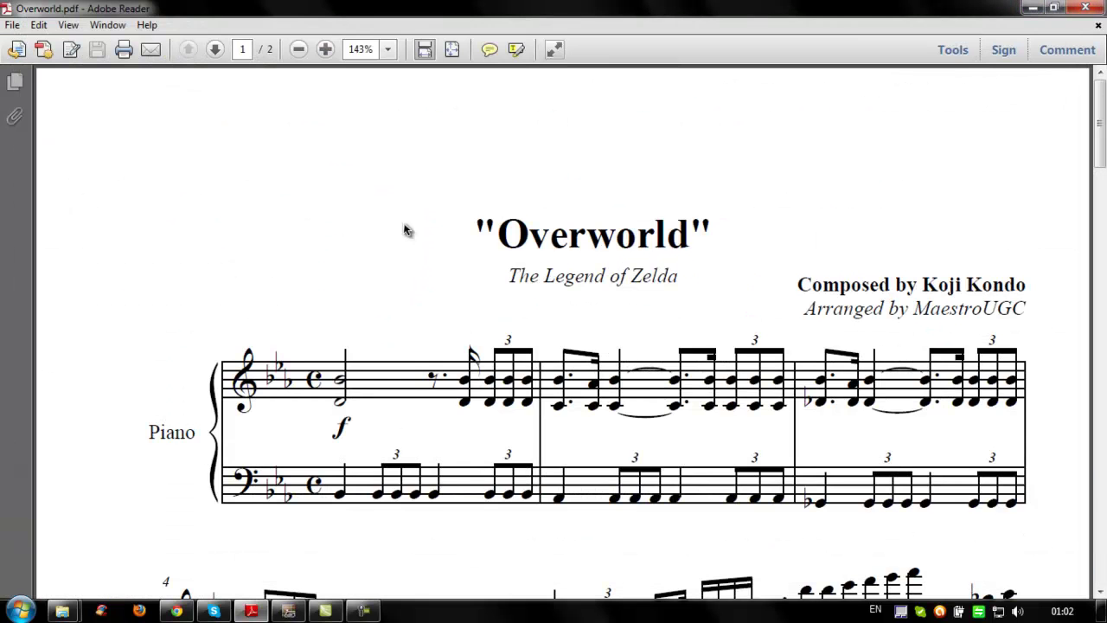
Minimize the Overworld PDF and launch Linux MultiMedia Studio from the LMMS 0.4.13 program folder
left_click(1032, 8)
left_click(19, 610)
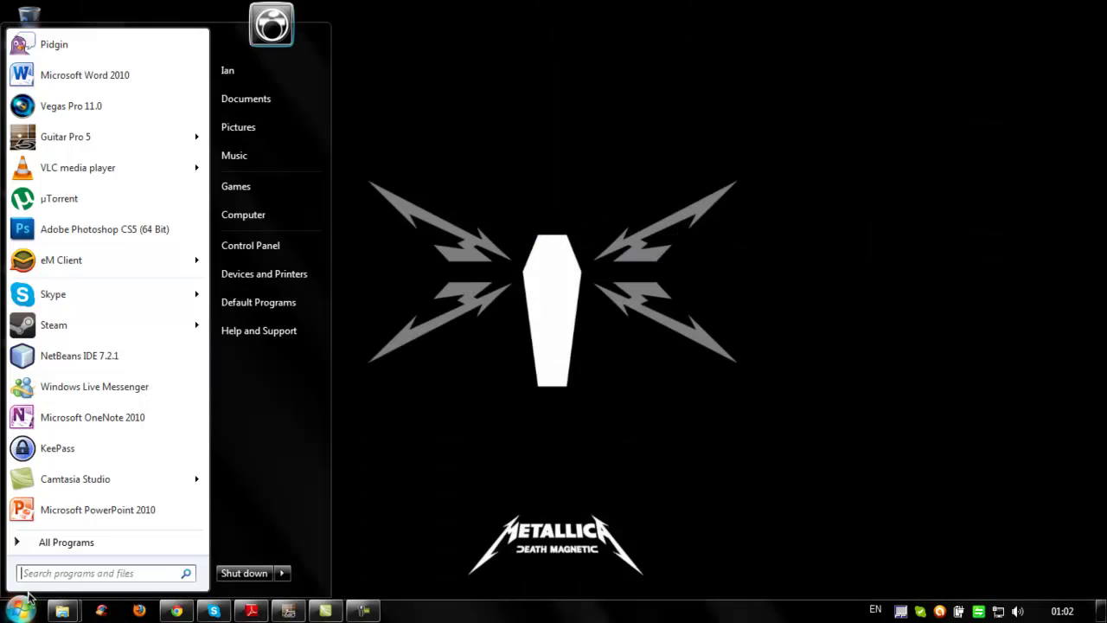
left_click(71, 543)
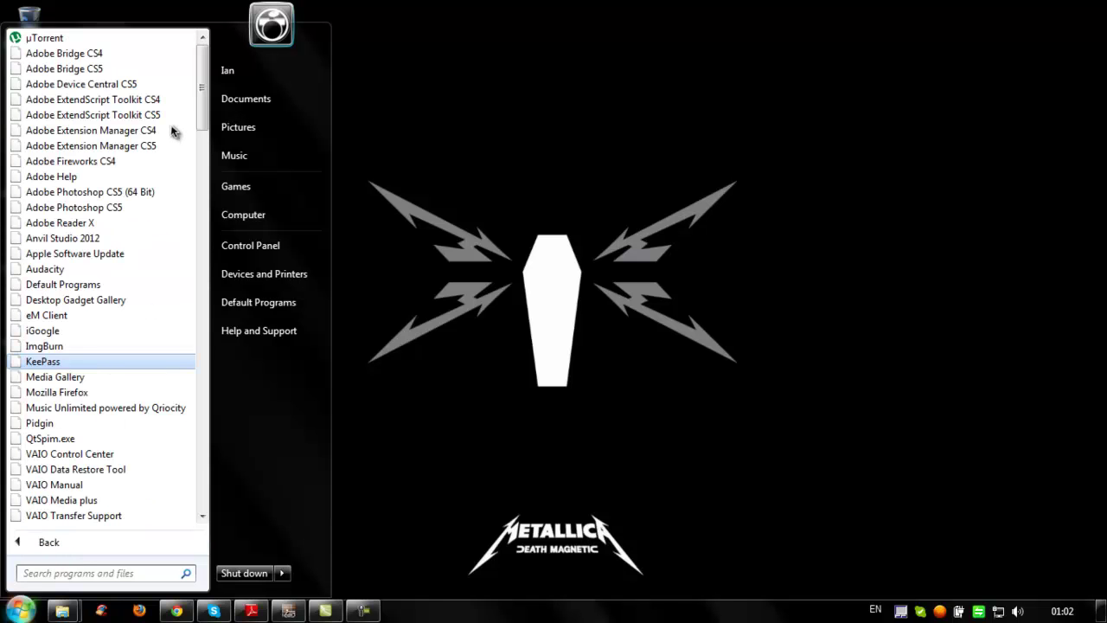
left_click_drag(205, 119, 196, 337)
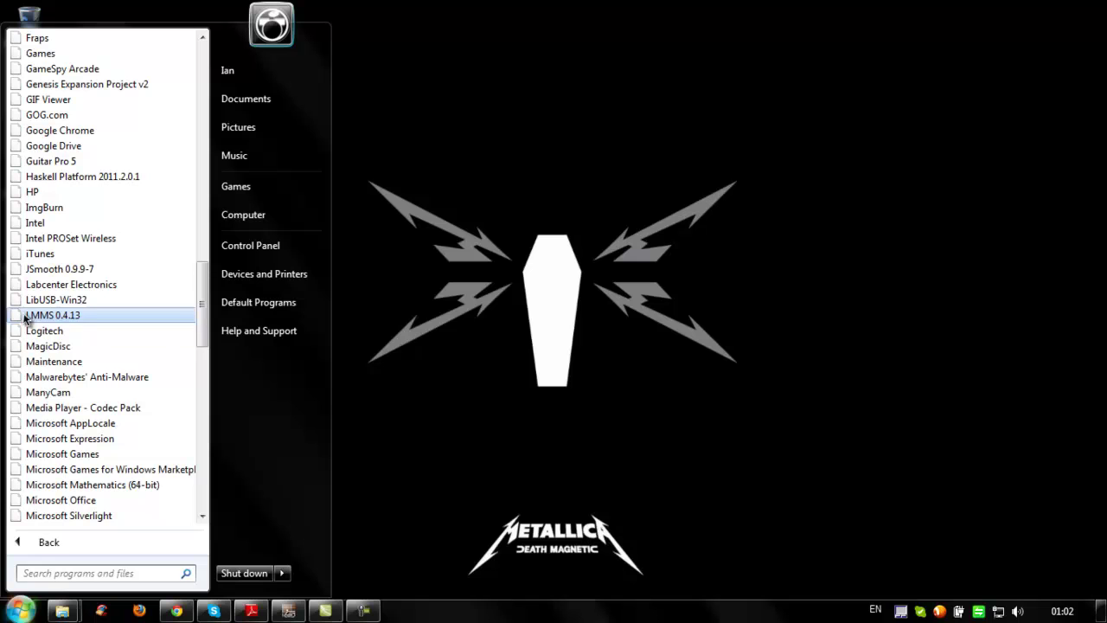
left_click(50, 317)
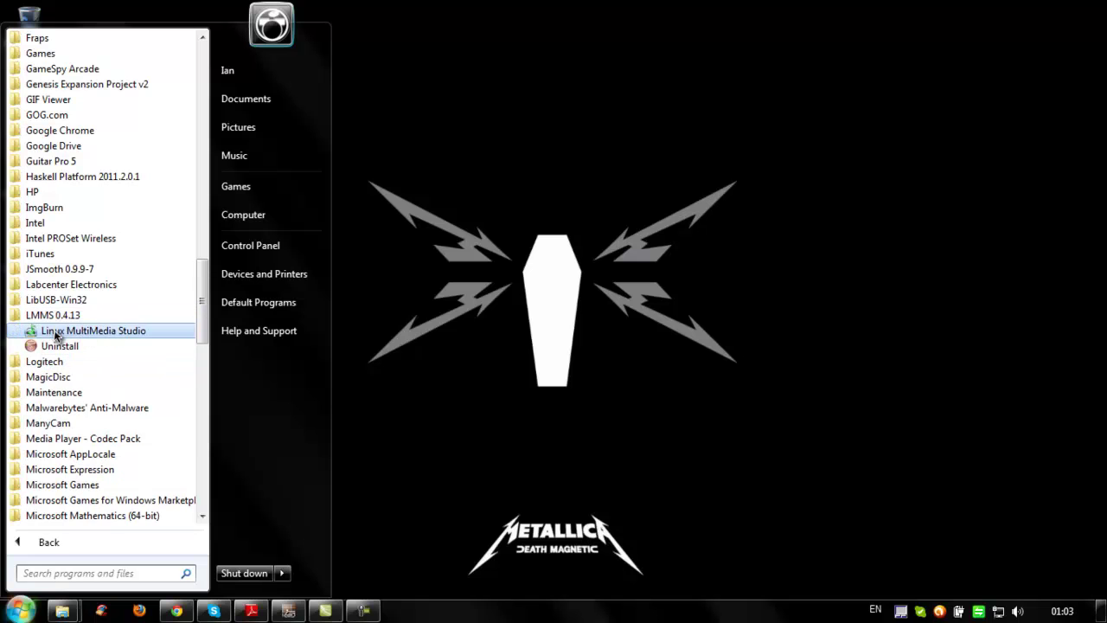
left_click(55, 334)
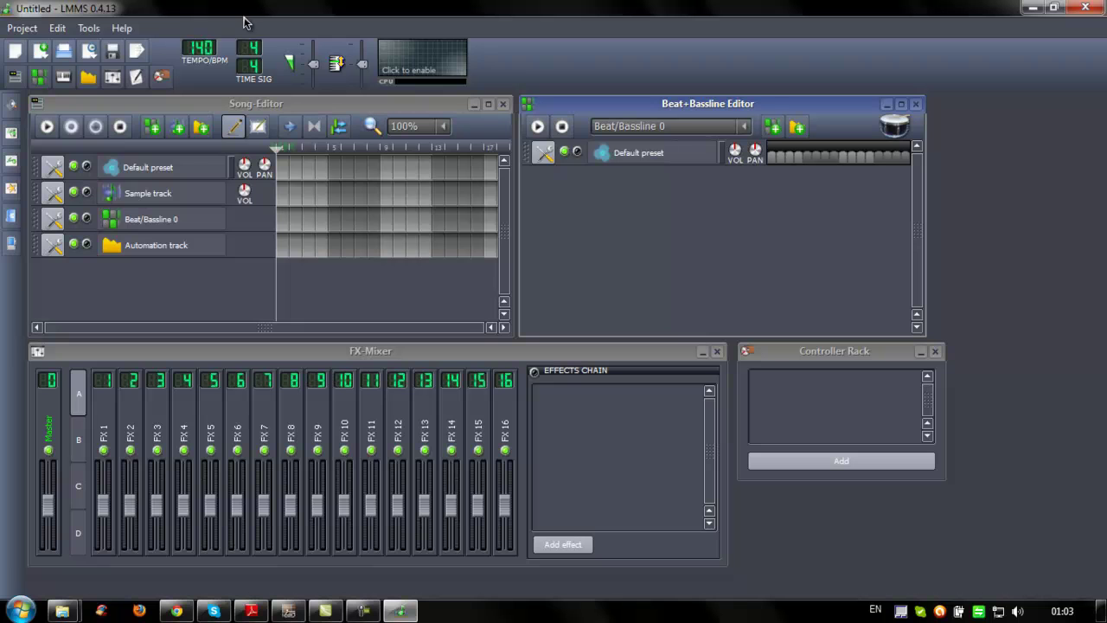
Import Endless_Staircase.mid from the Guitar Pro Charts folder in Documents into the LMMS project
left_click(21, 27)
left_click(97, 156)
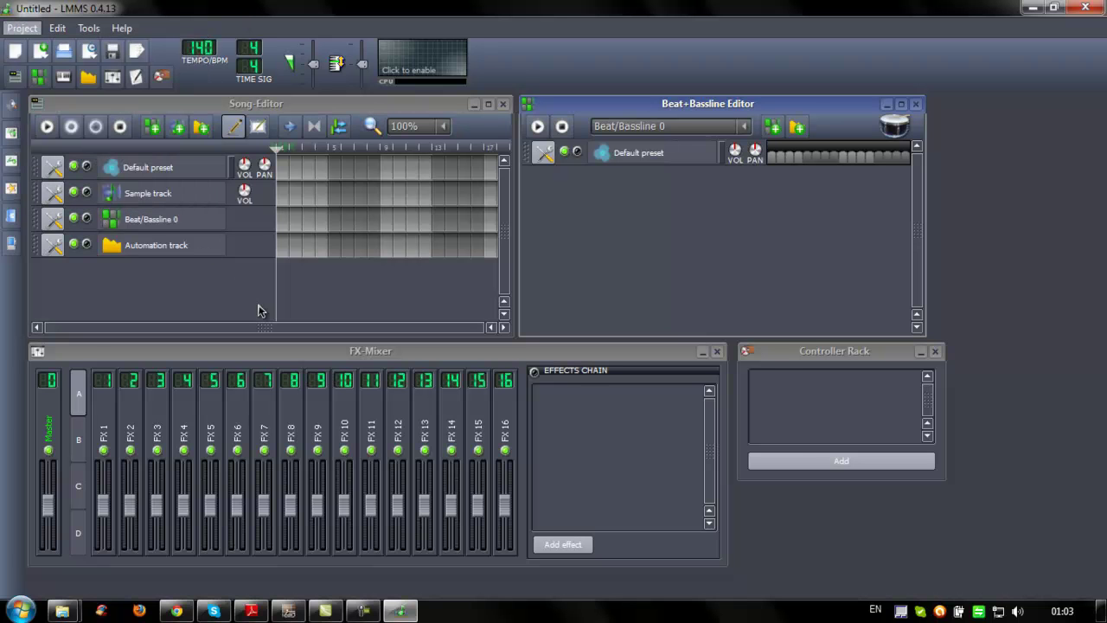
left_click(333, 195)
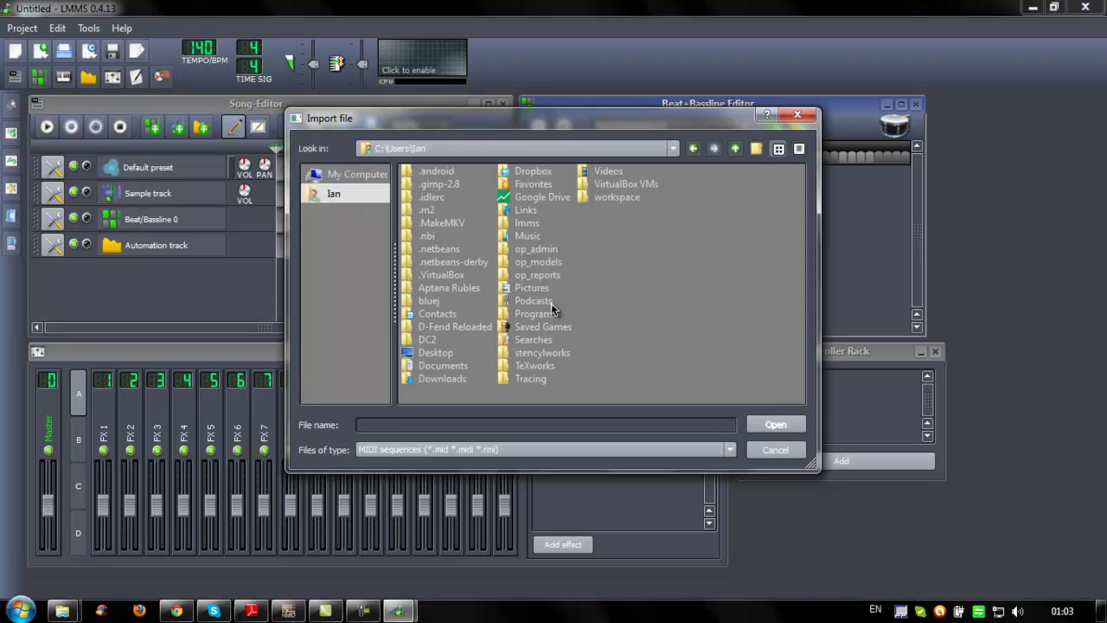
double_click(439, 367)
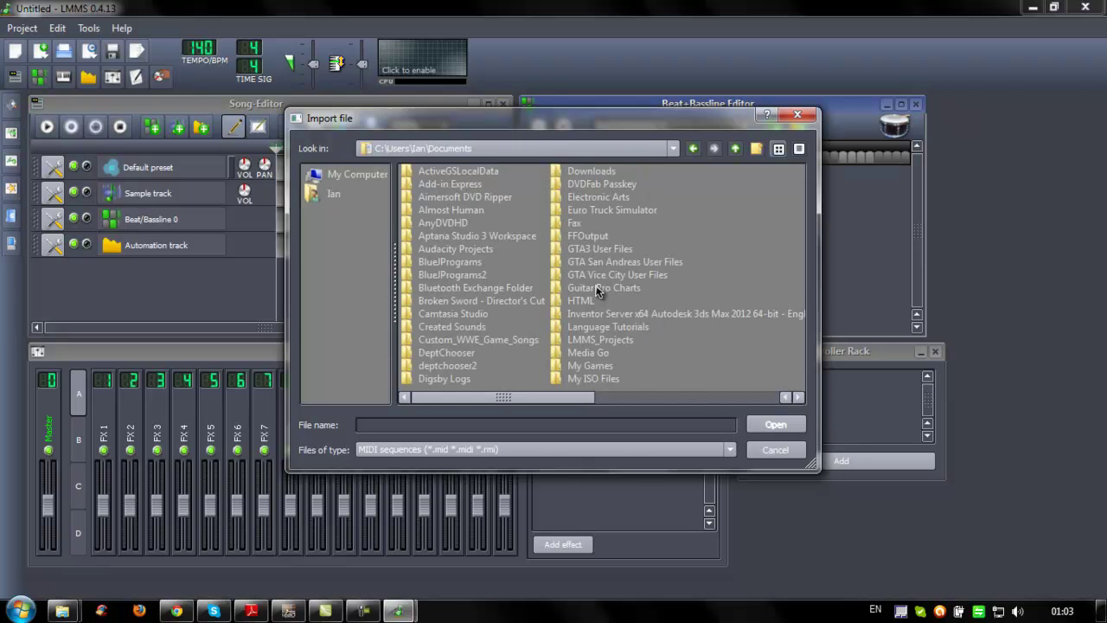
double_click(597, 288)
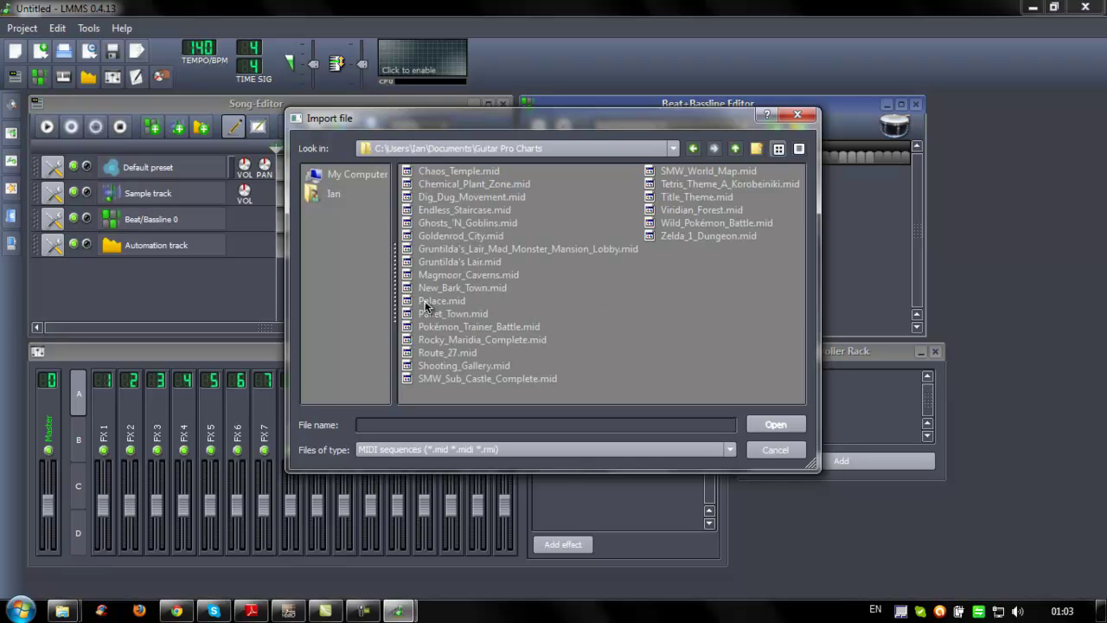
double_click(467, 211)
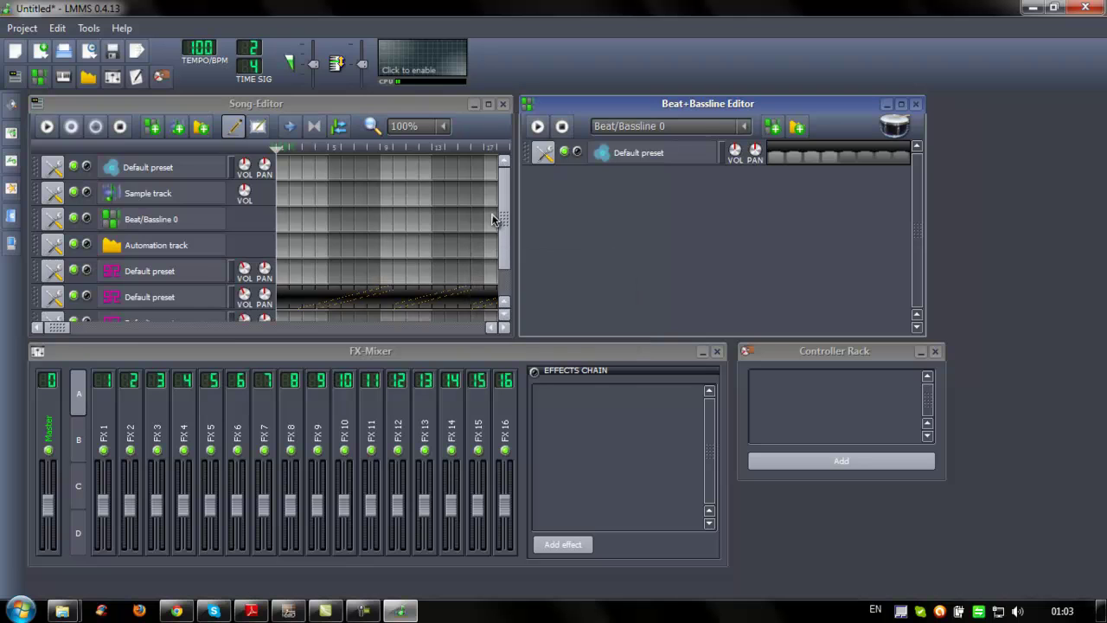
Examine the notes of the imported track in the Piano-Roll from the beginning, and close the editor
left_click_drag(503, 217, 504, 244)
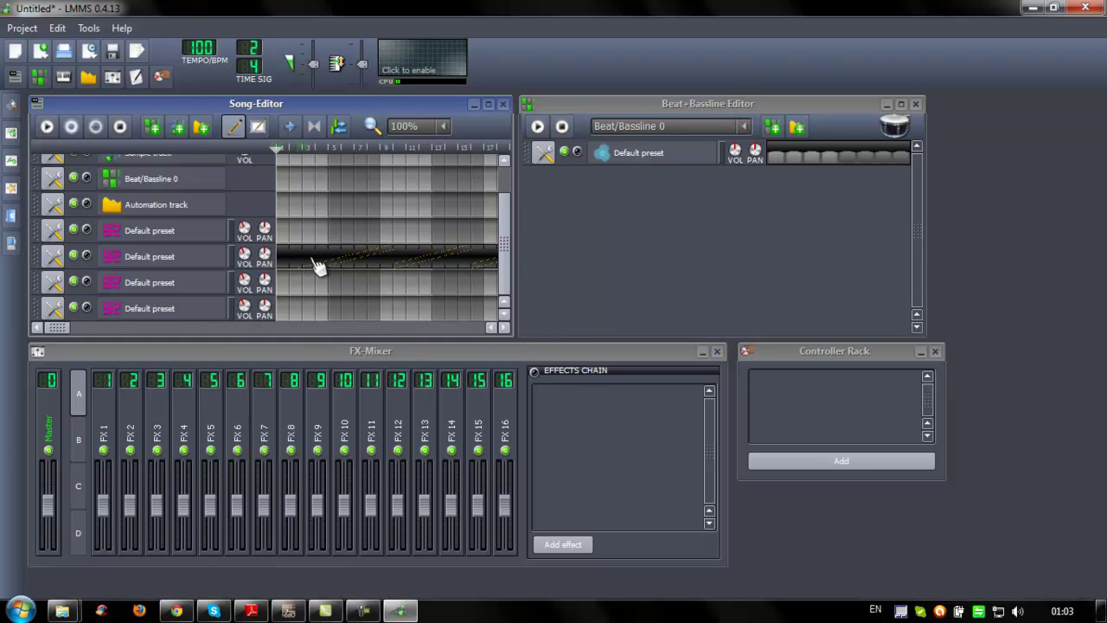
double_click(317, 264)
left_click_drag(285, 467, 154, 472)
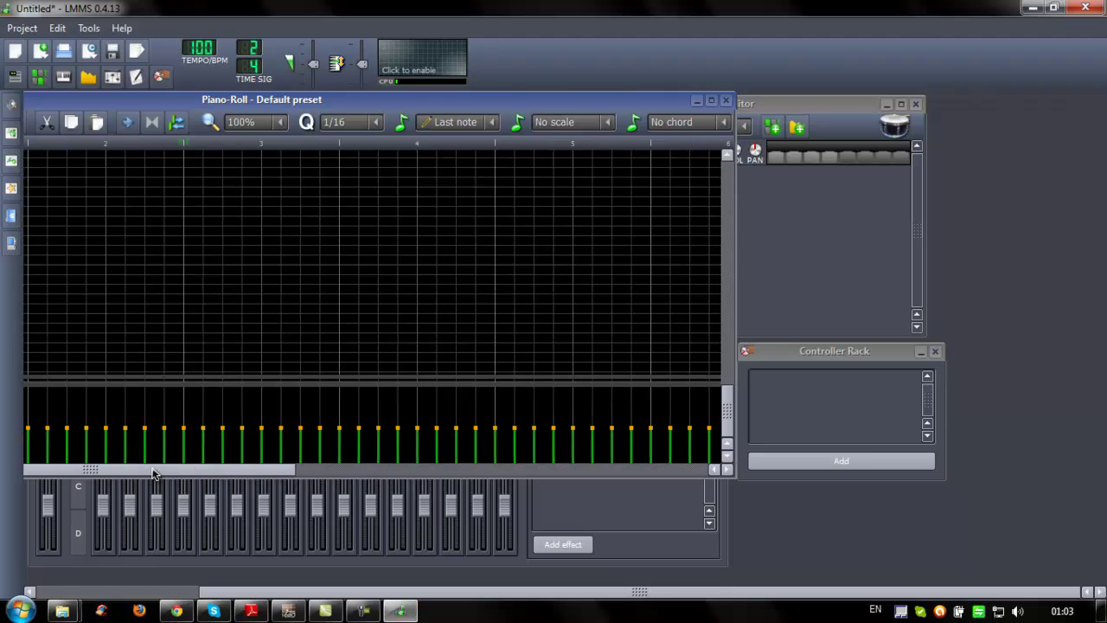
left_click_drag(576, 100, 878, 90)
left_click_drag(1030, 415, 1046, 326)
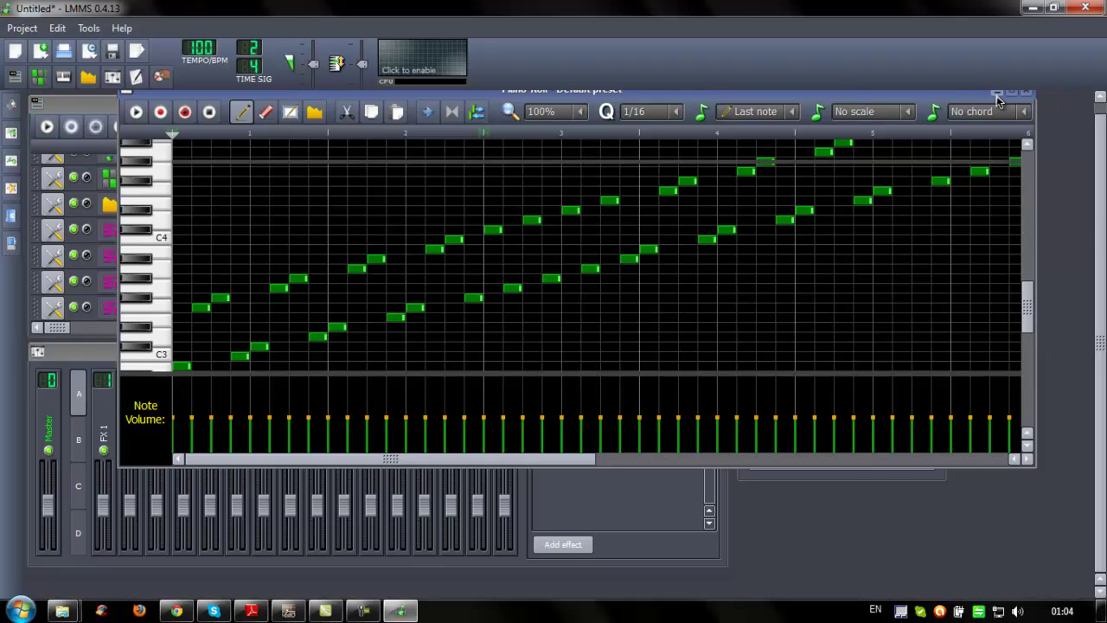
left_click_drag(968, 93, 967, 159)
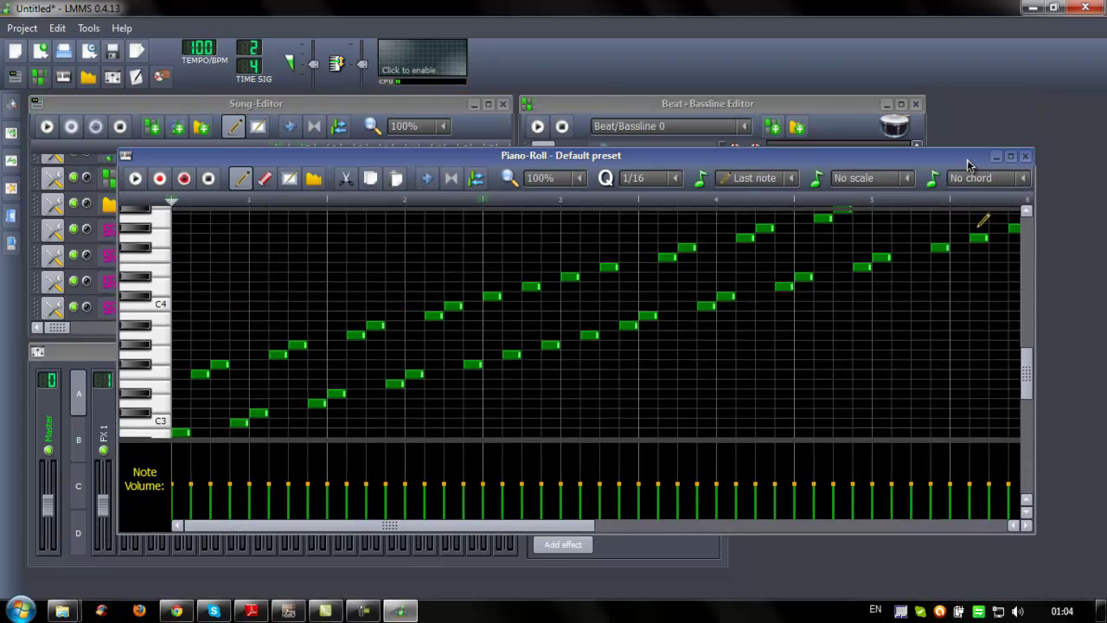
left_click(1025, 155)
Look through the SoundFont files available for the track holding the imported notes, highlight The_Nes_Soundfont.sf2, and cancel the selection
left_click(264, 105)
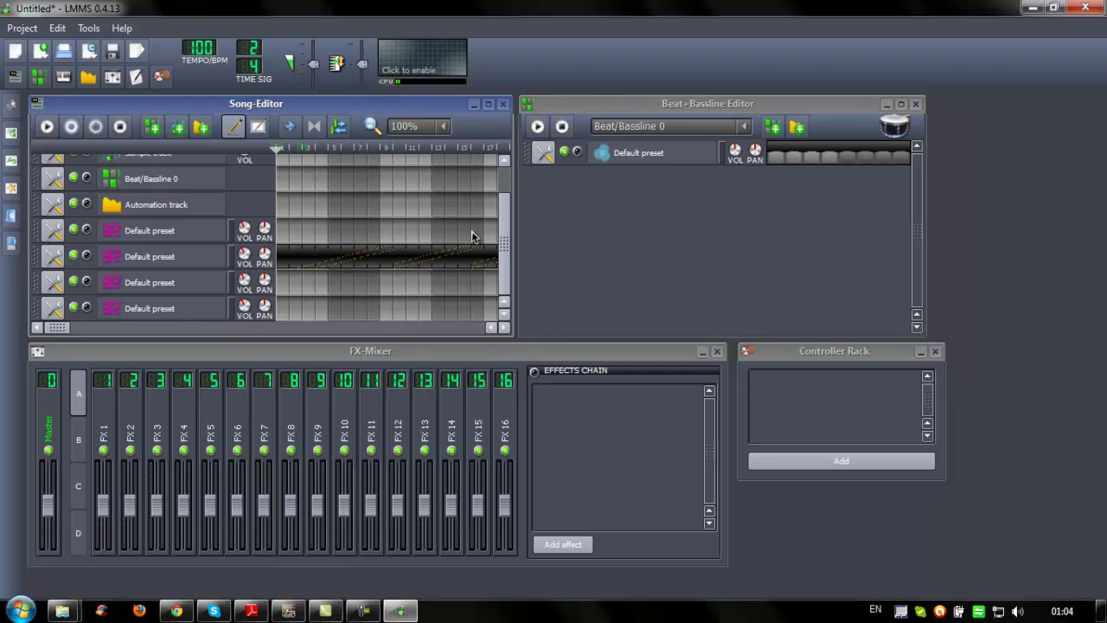
left_click(130, 260)
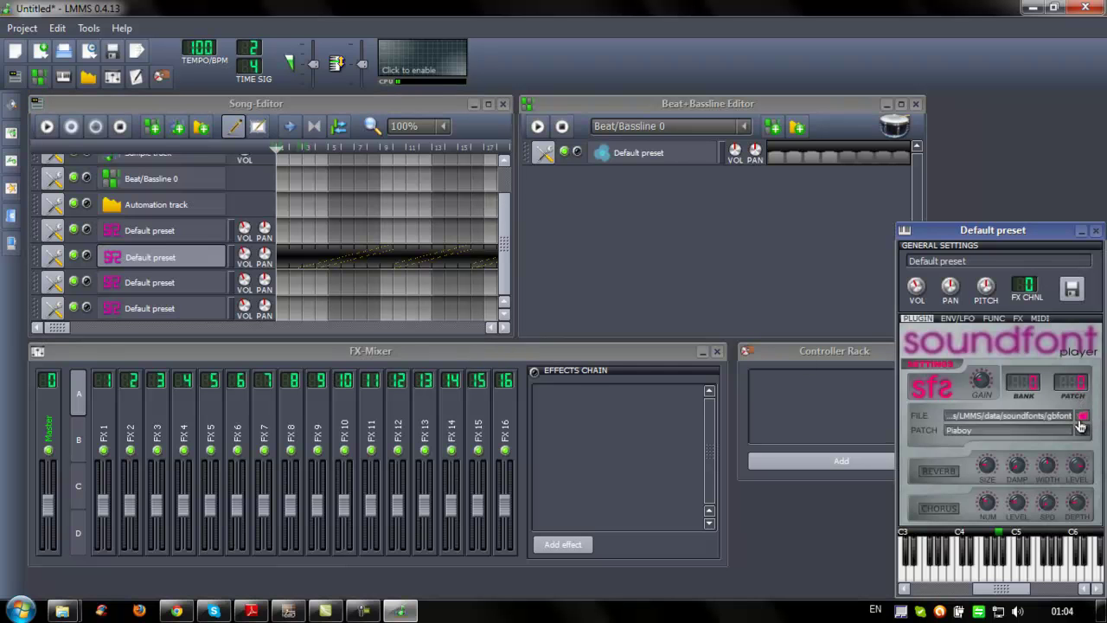
left_click(1083, 417)
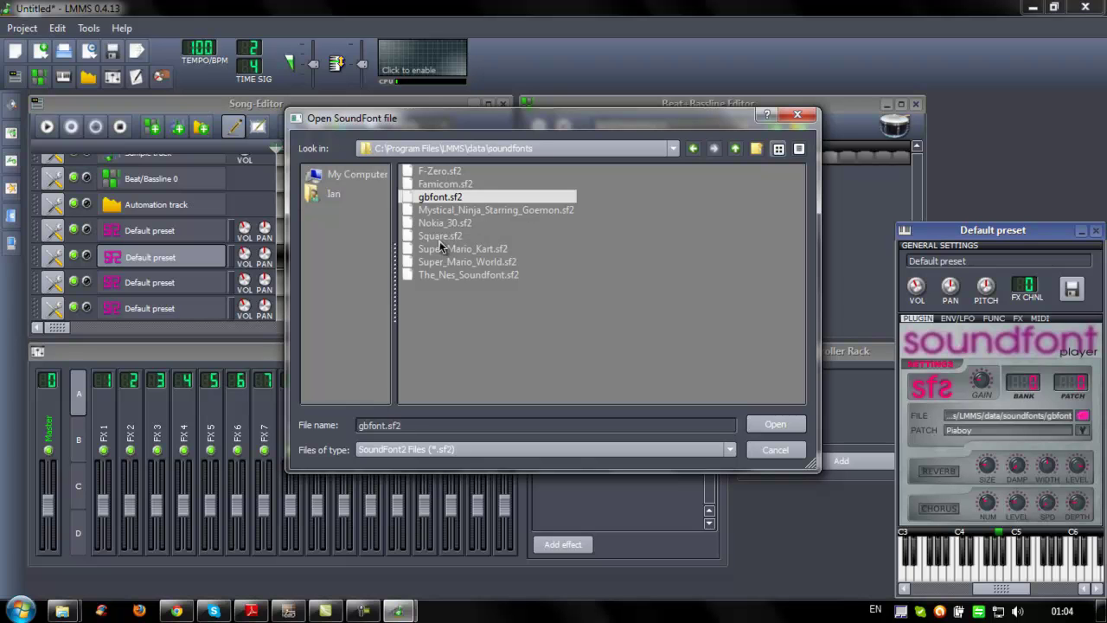
left_click(455, 275)
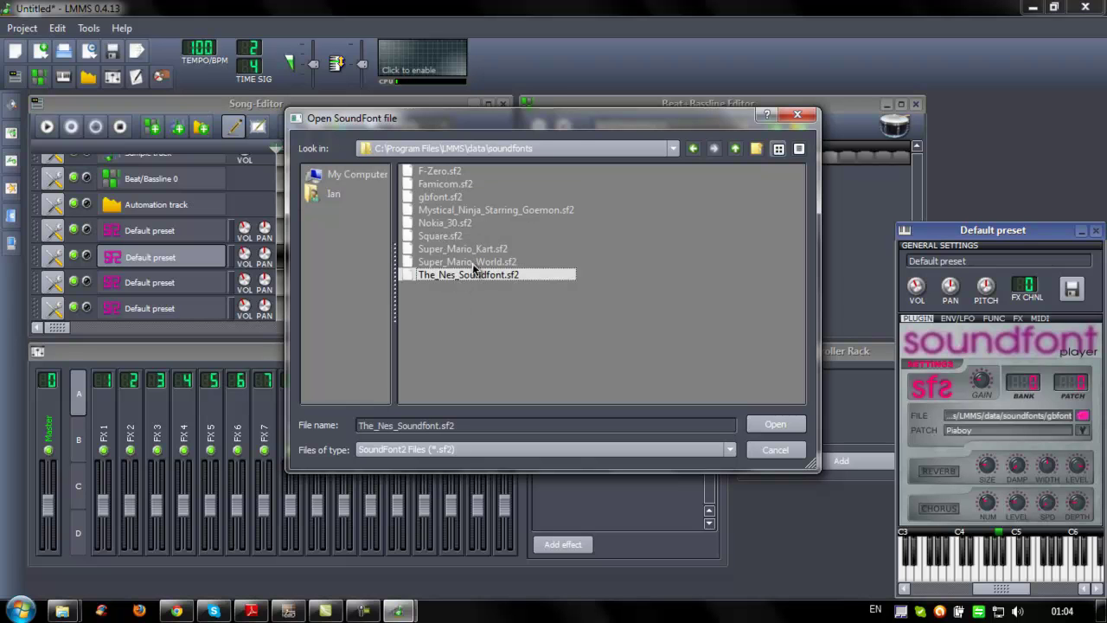
left_click(761, 448)
Review the gbfont patch list of the imported notes track, accept the Piaboy patch, and close the soundfont player
left_click_drag(924, 236, 812, 168)
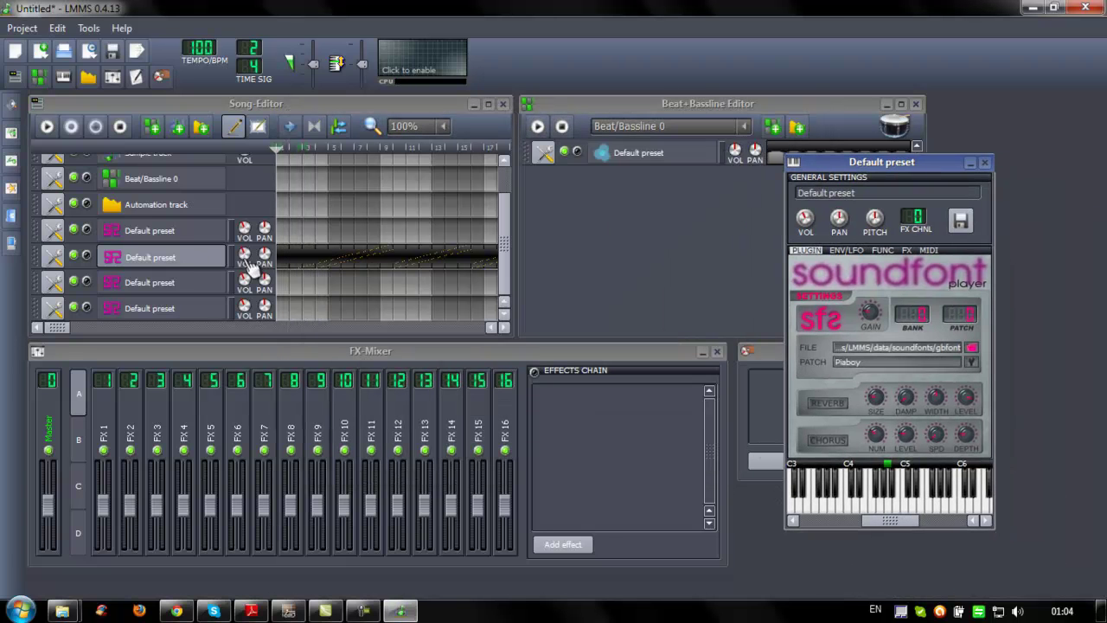
left_click(972, 362)
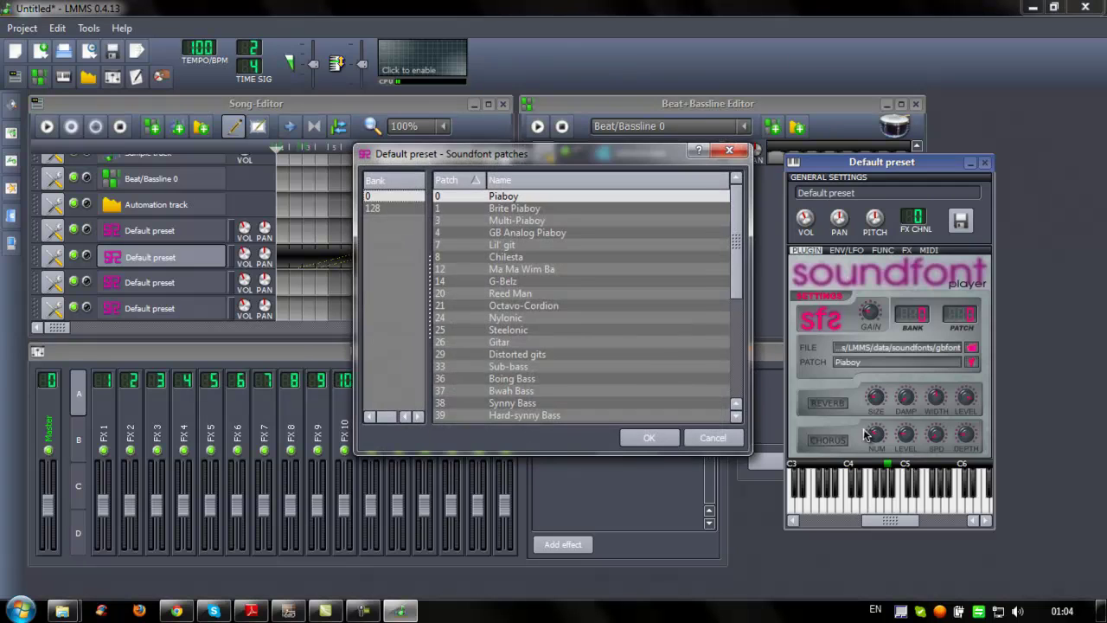
left_click_drag(741, 267, 744, 360)
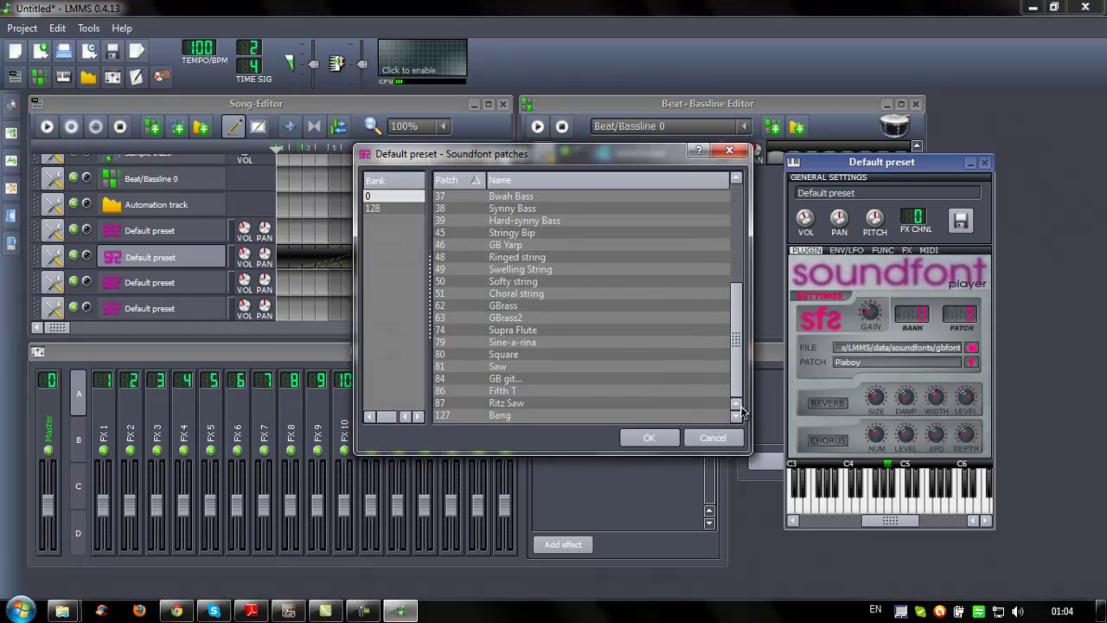
scroll(546, 323, "up", 6)
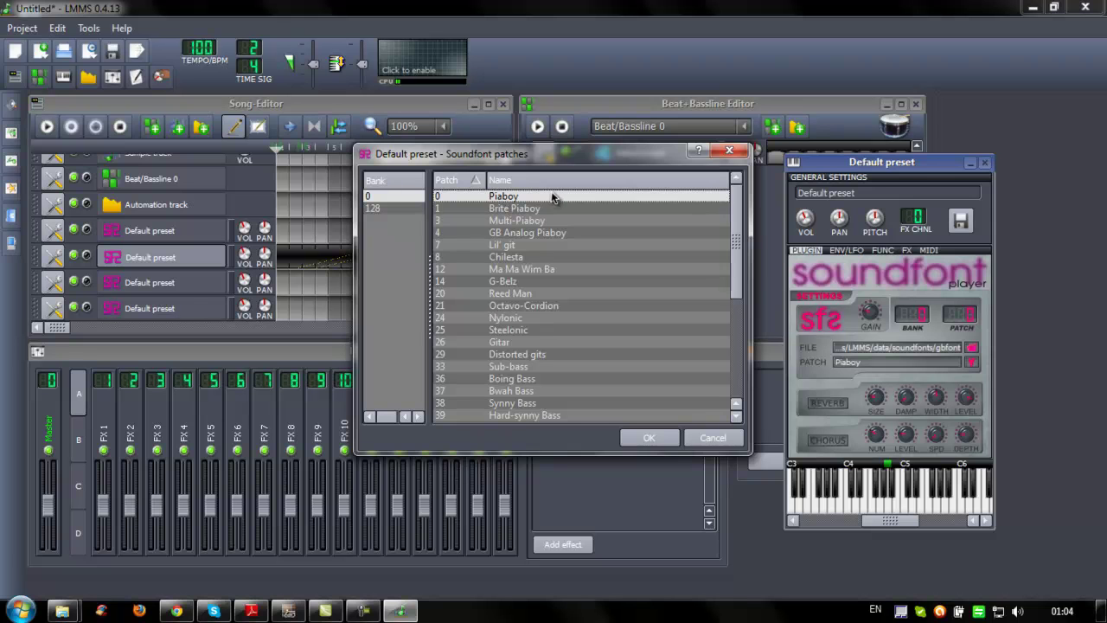
left_click(666, 443)
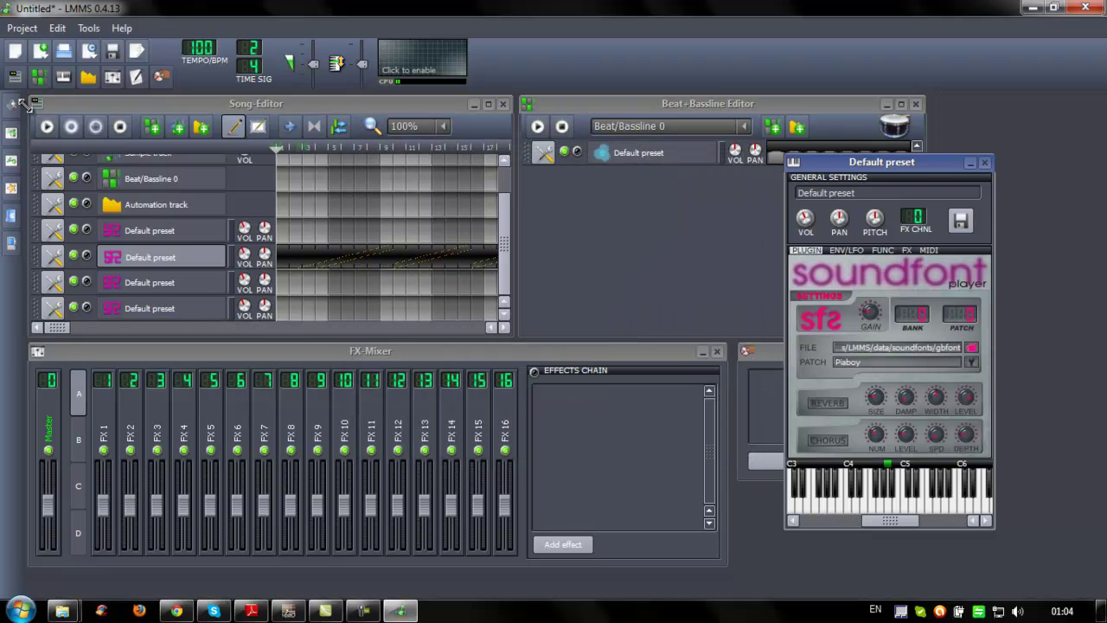
left_click(57, 108)
left_click(985, 162)
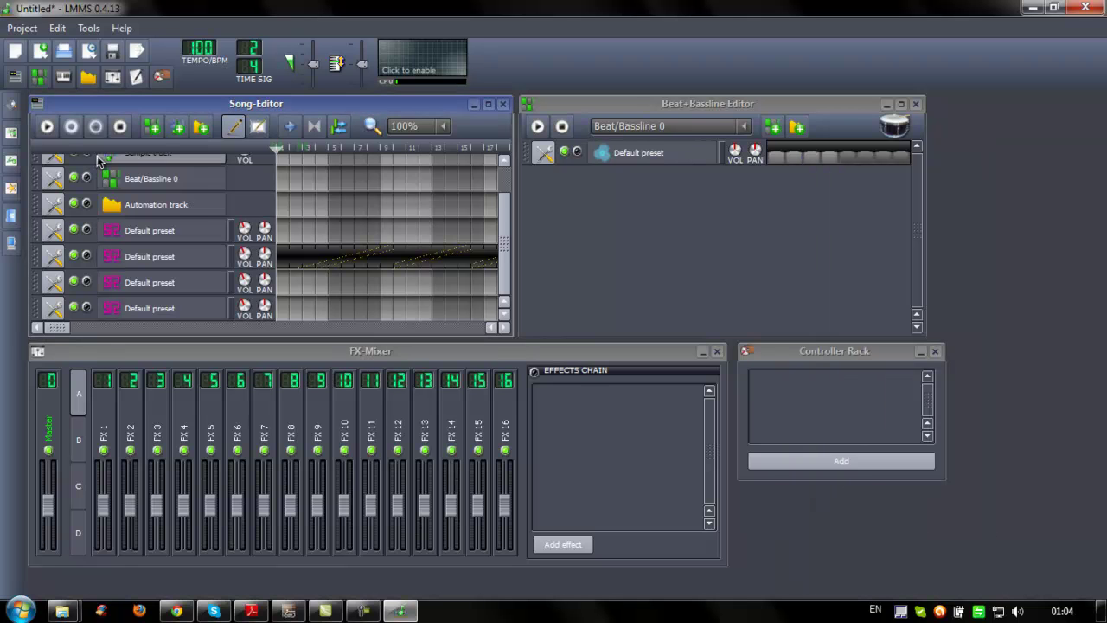
Examine the project export dialog for saving the song as a WAV file, and cancel without exporting
left_click(22, 27)
left_click(69, 177)
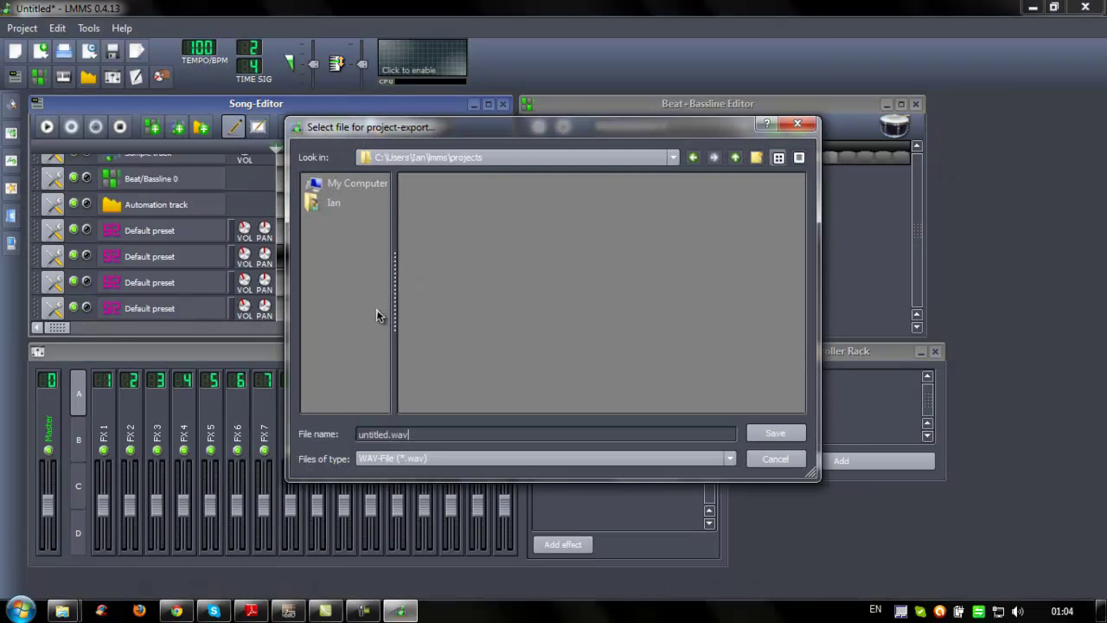
left_click(776, 459)
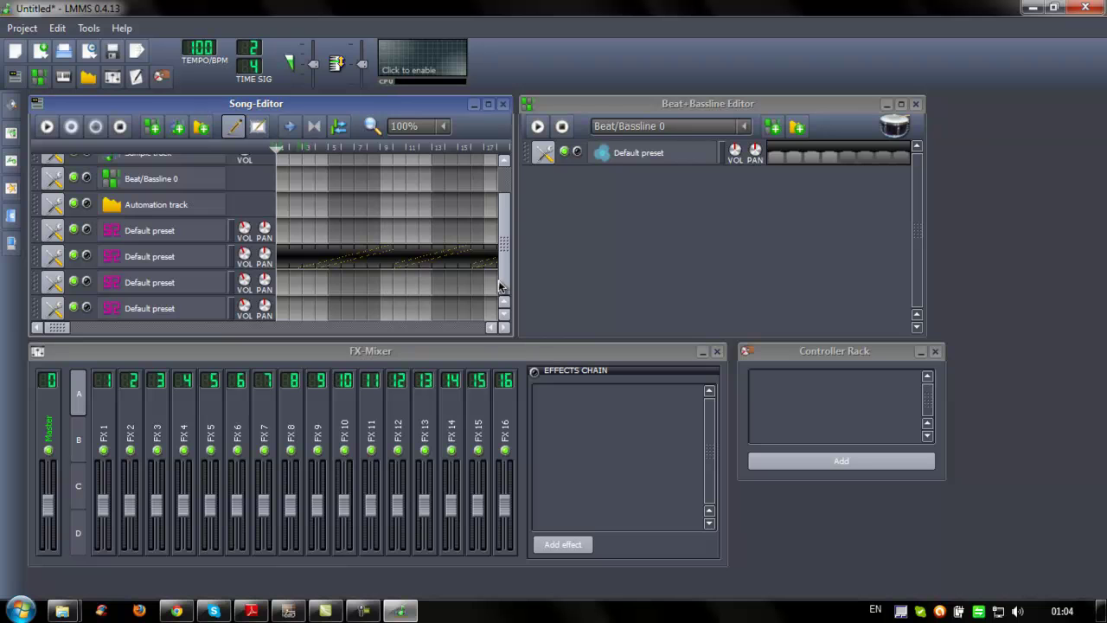
scroll(448, 246, "up", 2)
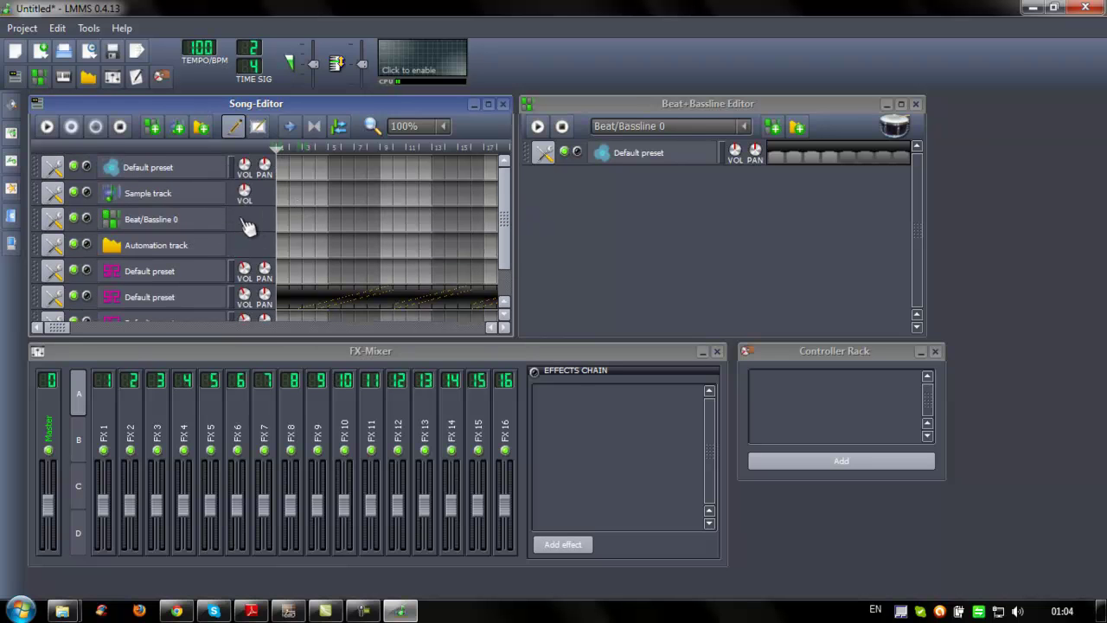
left_click(22, 28)
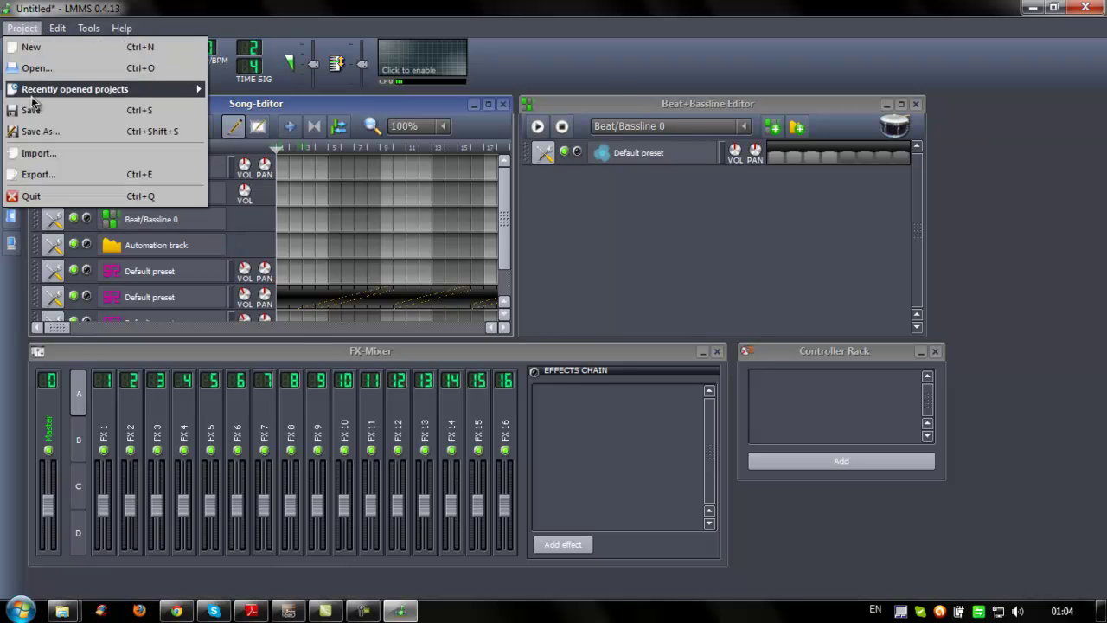
left_click(24, 29)
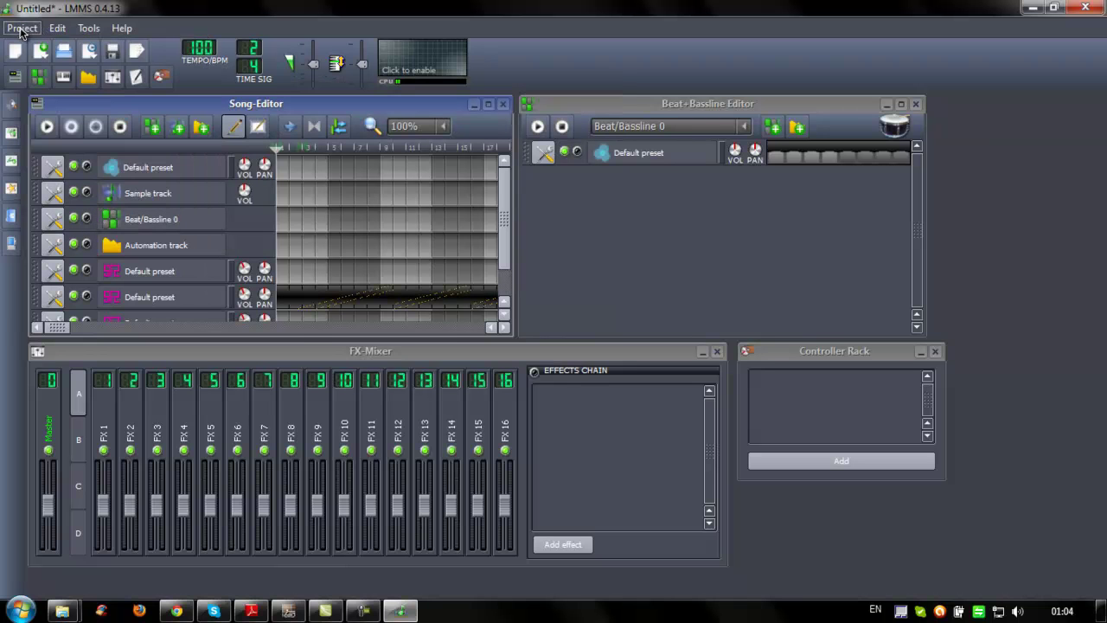
Quit LMMS discarding the unsaved project, and switch to Guitar Pro 5 to close it
left_click(1086, 7)
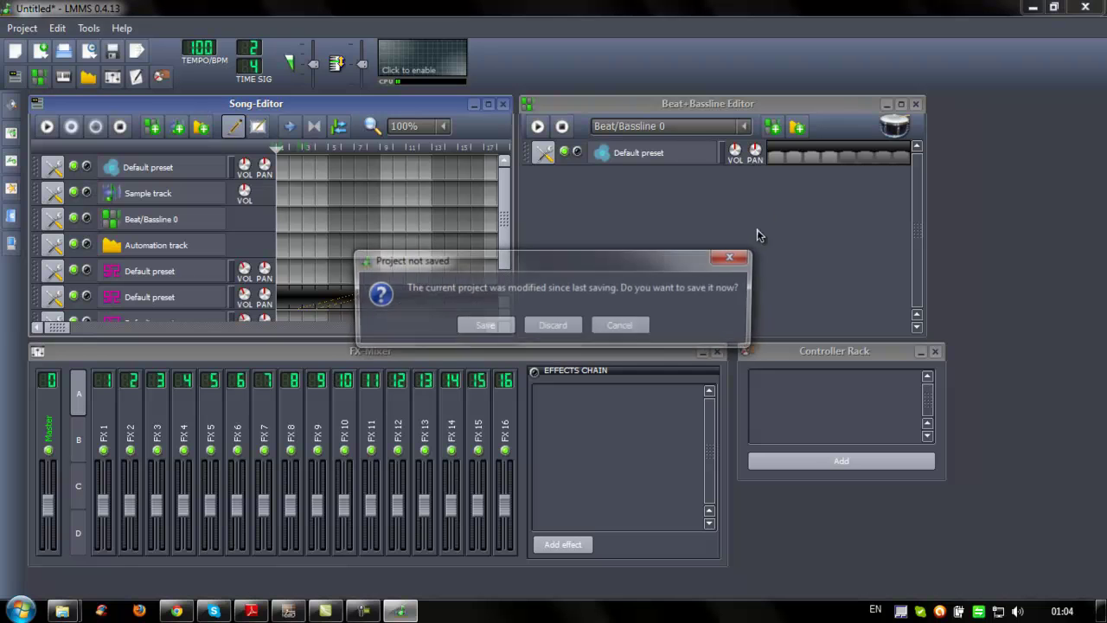
left_click(554, 326)
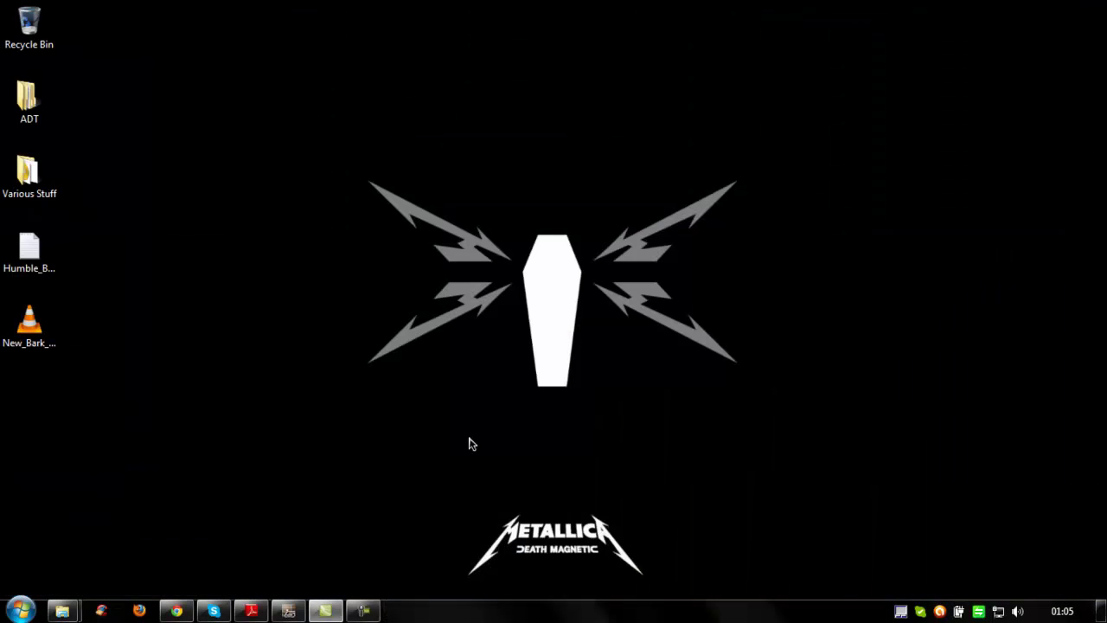
left_click(289, 611)
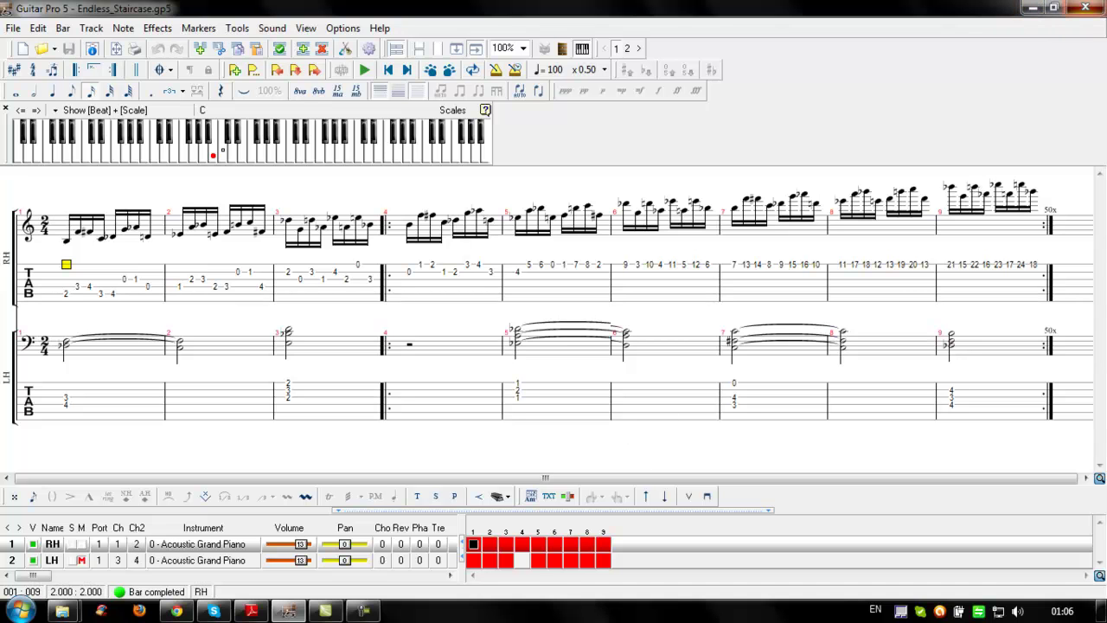
left_click(1033, 7)
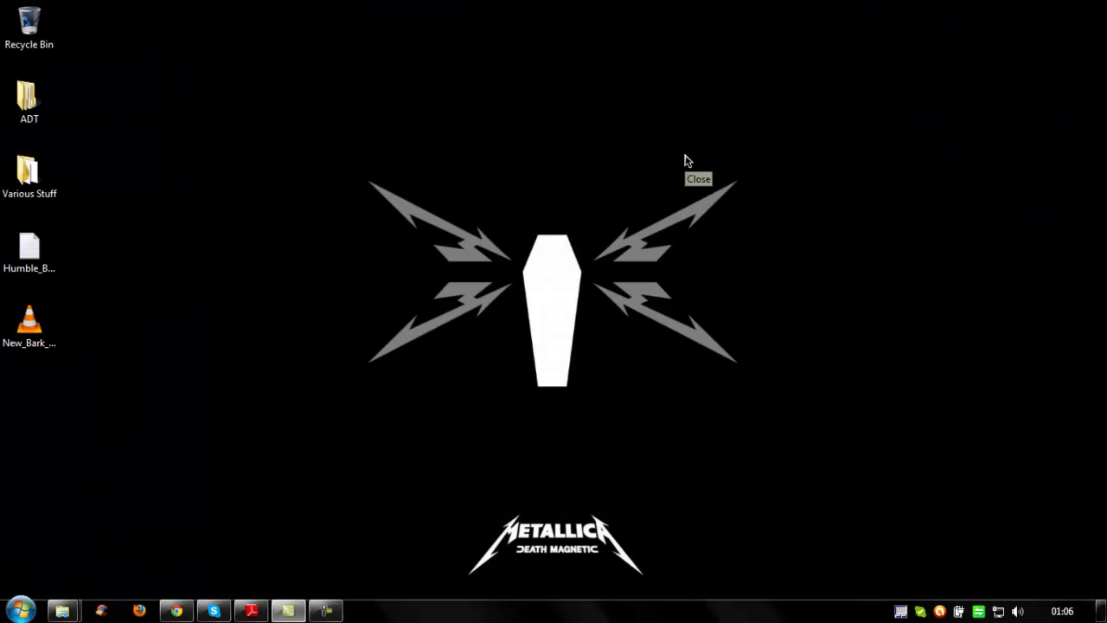